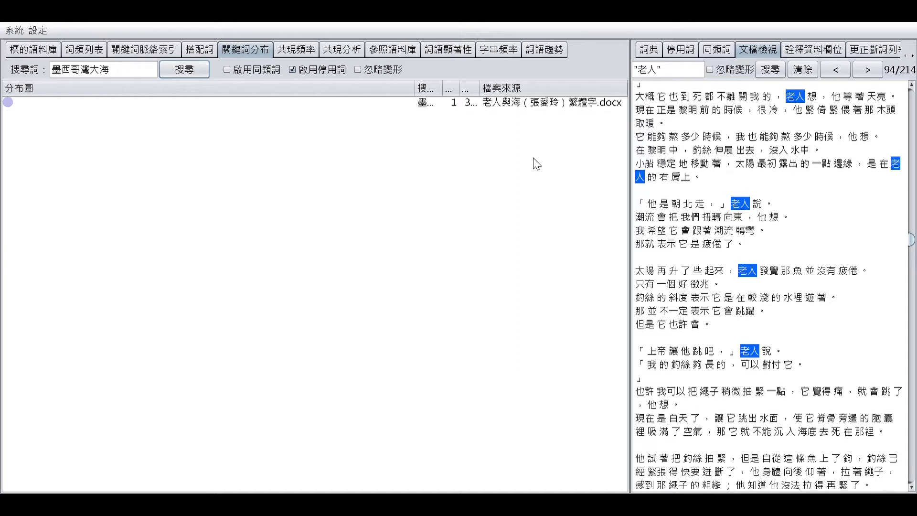
{"action": "left_click", "coordinate": [40, 50]}
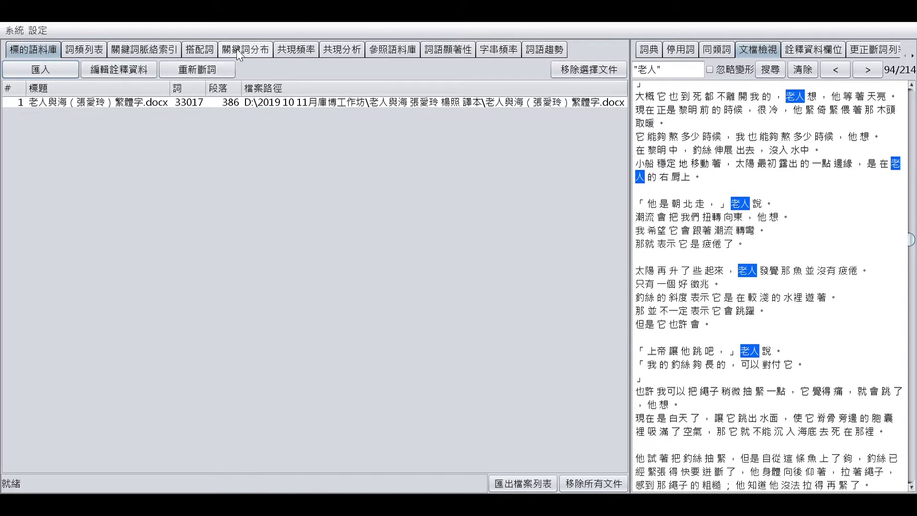
{"action": "left_click", "coordinate": [262, 50]}
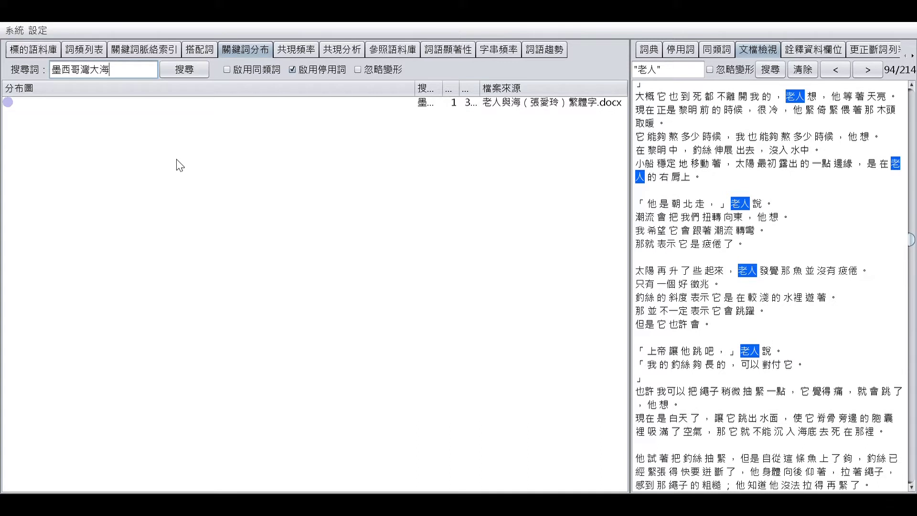
{"action": "left_click", "coordinate": [32, 50]}
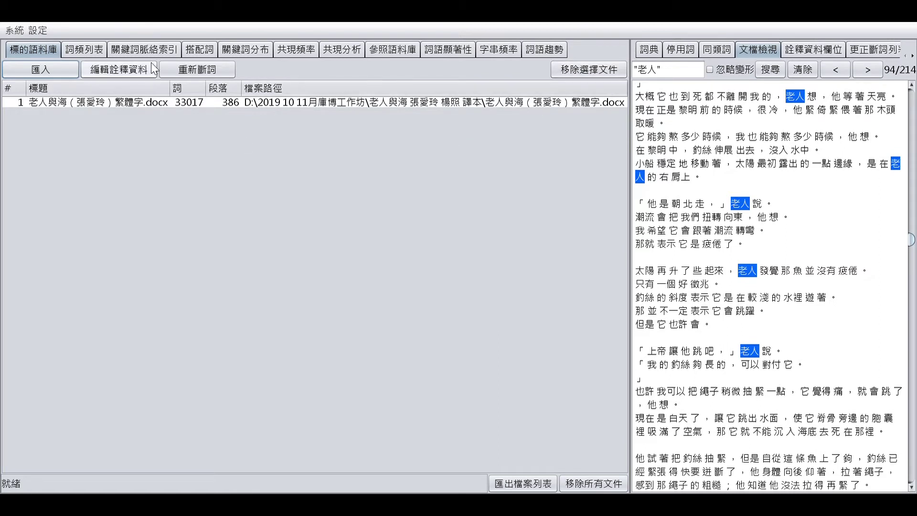
{"action": "left_click", "coordinate": [256, 48]}
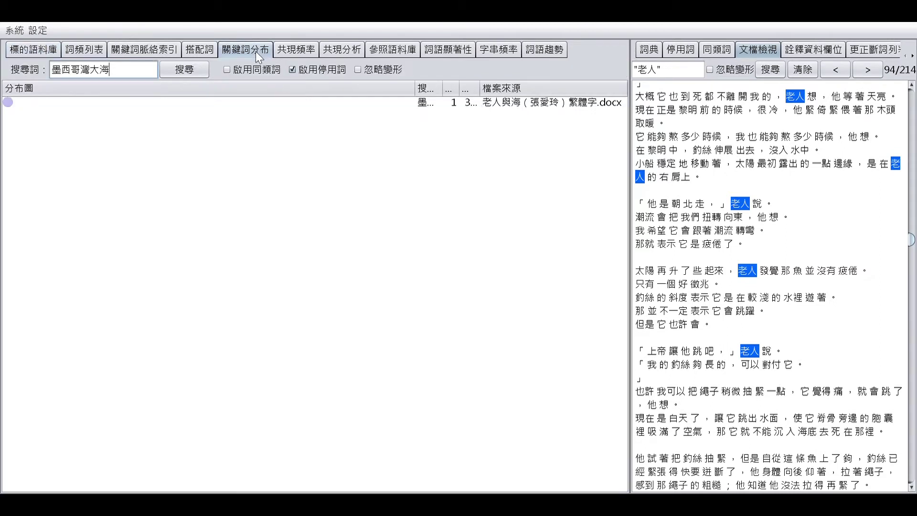
Generate the two-word N-gram frequency list for the whole corpus in the collocation (搭配詞) view, with no search term
{"action": "left_click", "coordinate": [200, 52]}
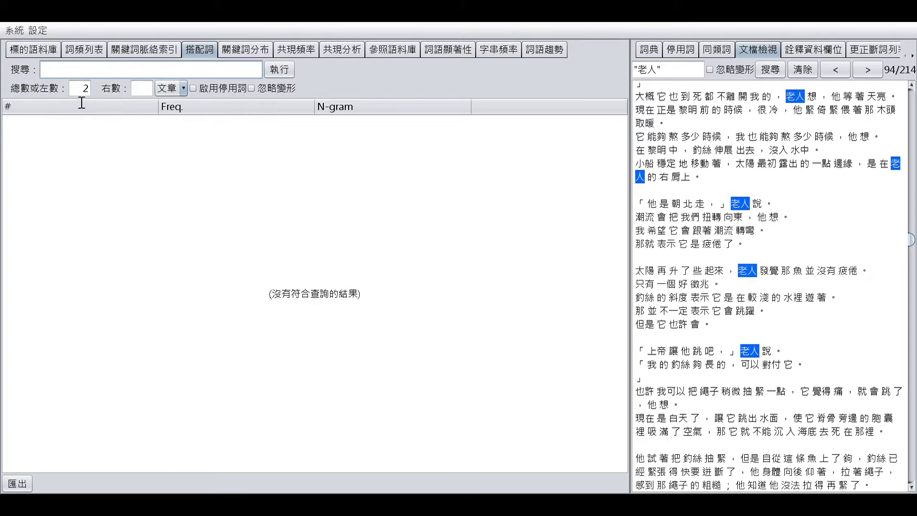
{"action": "left_click", "coordinate": [276, 72]}
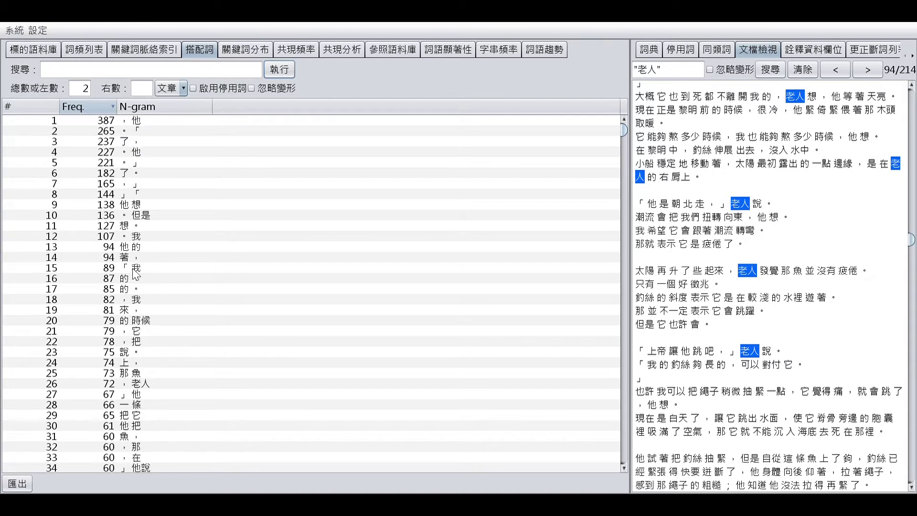
{"action": "scroll", "coordinate": [138, 306], "scroll_direction": "down", "scroll_amount": 1}
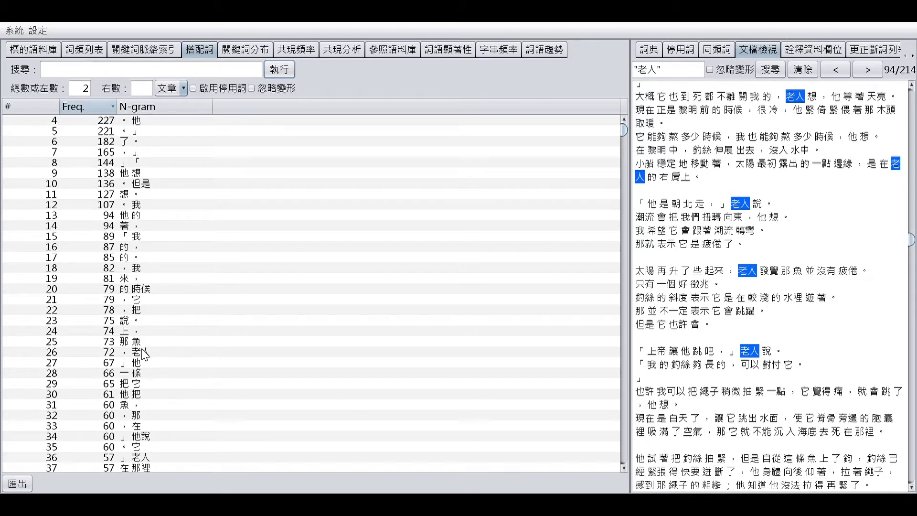
{"action": "scroll", "coordinate": [142, 354], "scroll_direction": "down", "scroll_amount": 1}
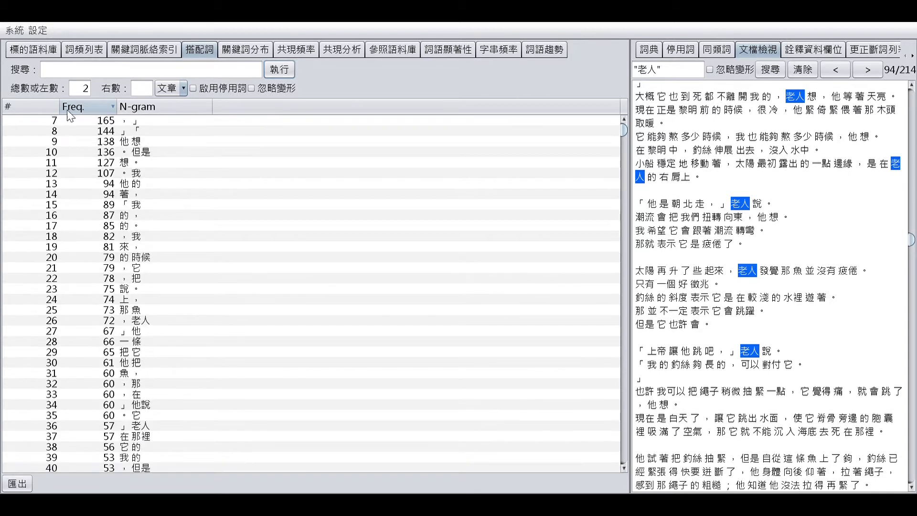
Set the total word count to 3, rerun the N-gram list and look through the three-word combinations
{"action": "double_click", "coordinate": [82, 89]}
{"action": "type", "text": "3"}
{"action": "left_click", "coordinate": [274, 72]}
{"action": "scroll", "coordinate": [118, 224], "scroll_direction": "down", "scroll_amount": 6}
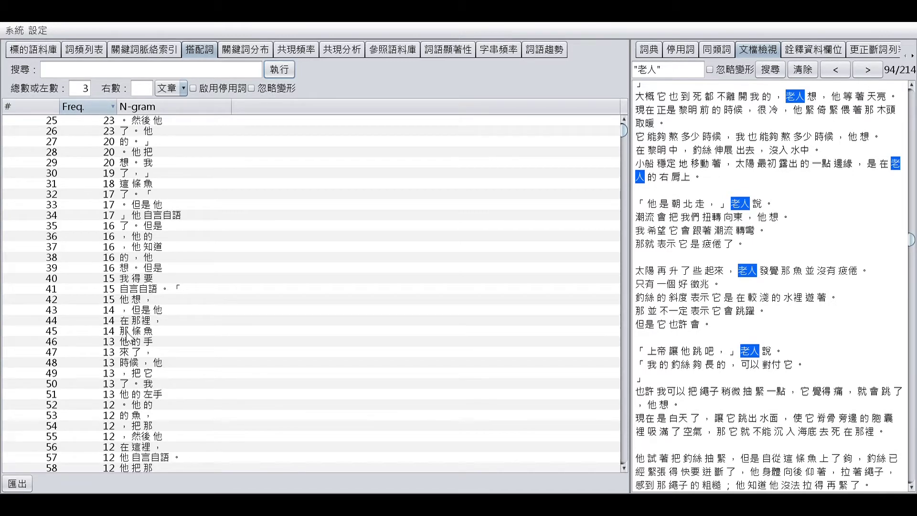
{"action": "scroll", "coordinate": [129, 334], "scroll_direction": "down", "scroll_amount": 1}
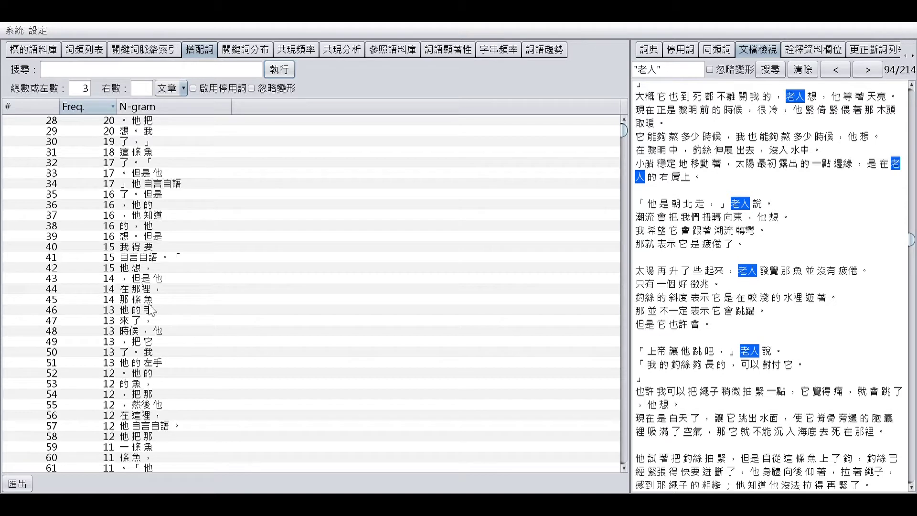
Add 那條魚 as a new word to the dictionary (詞典)
{"action": "left_click", "coordinate": [649, 50]}
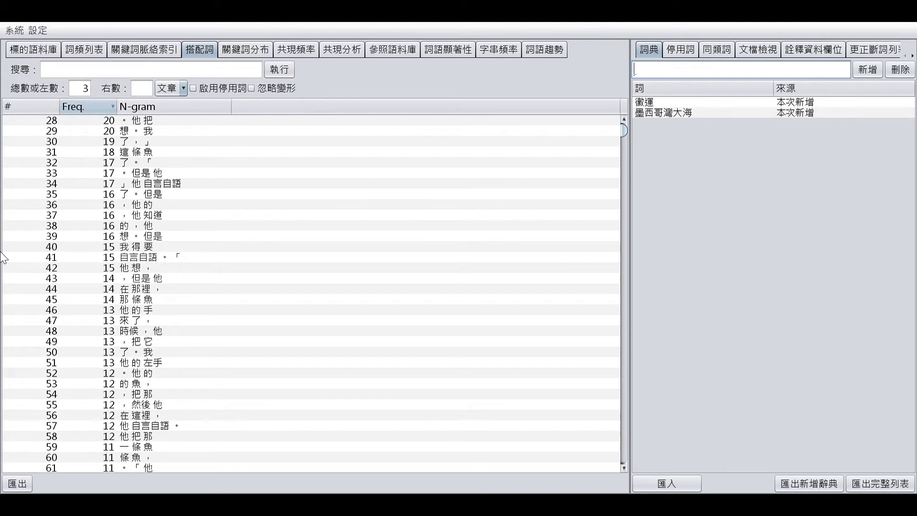
{"action": "type", "text": "那條魚"}
{"action": "left_click", "coordinate": [867, 69]}
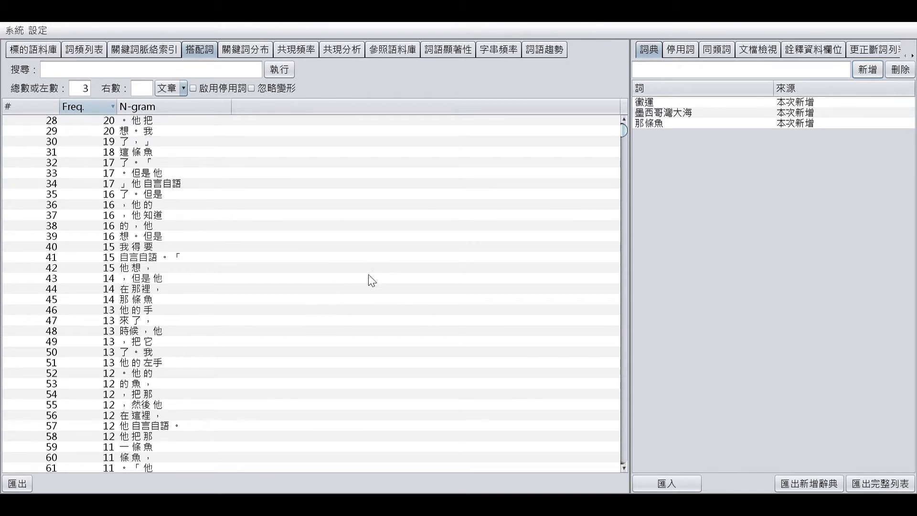
Add the unneeded N-gram 。「你 from the results to the stop word list (停用詞)
{"action": "double_click", "coordinate": [93, 90]}
{"action": "scroll", "coordinate": [196, 234], "scroll_direction": "down", "scroll_amount": 9}
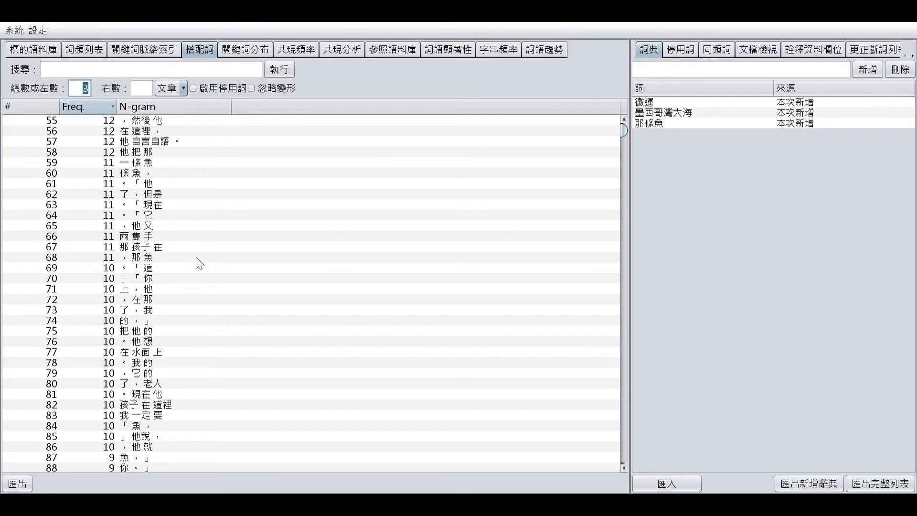
{"action": "left_click", "coordinate": [680, 50]}
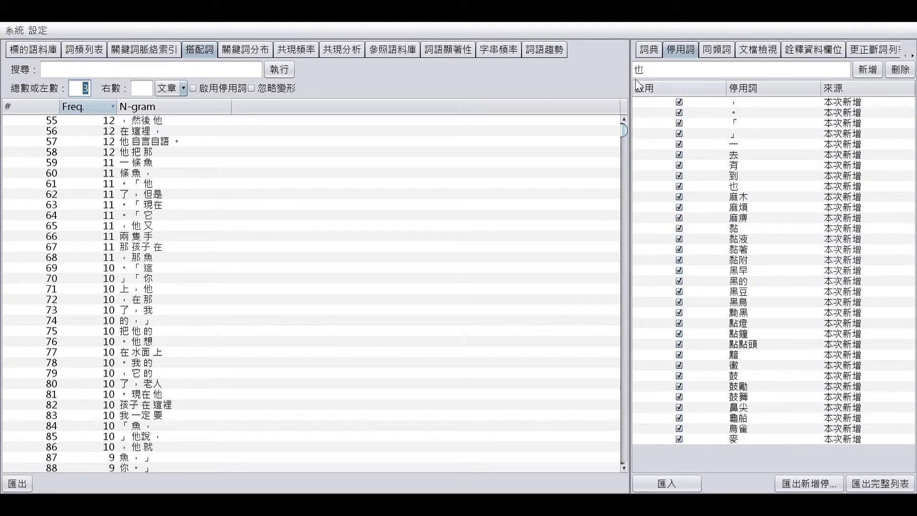
{"action": "scroll", "coordinate": [108, 300], "scroll_direction": "up", "scroll_amount": 13}
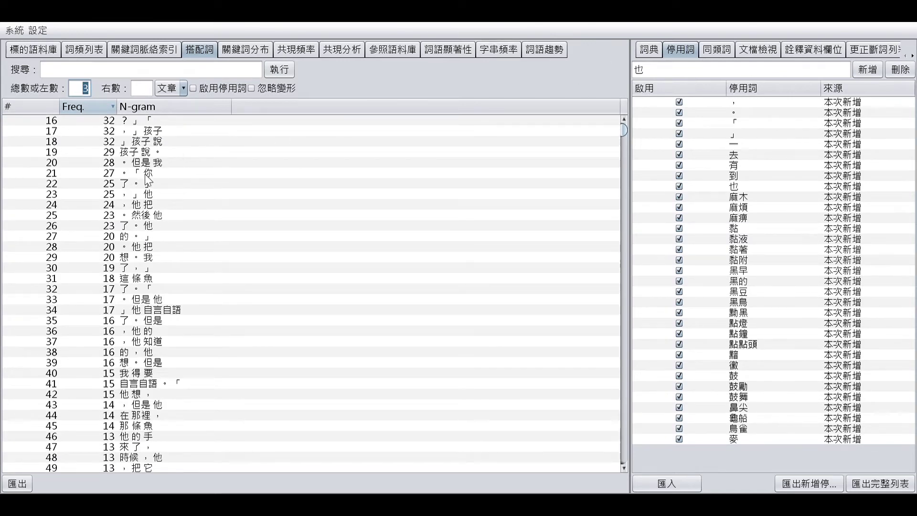
{"action": "left_click_drag", "start_coordinate": [143, 174], "coordinate": [745, 193]}
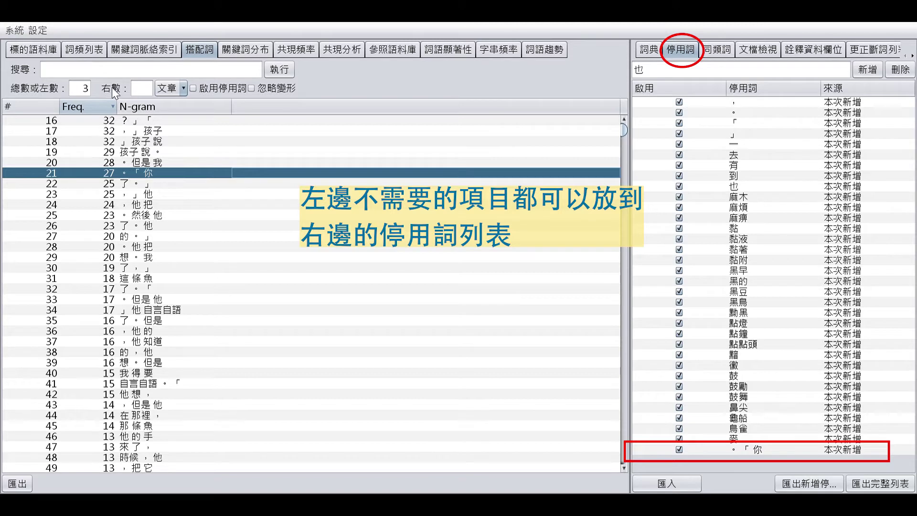
Set the right-side word count (右數) to 2 and rerun the N-gram list
{"action": "left_click", "coordinate": [141, 89]}
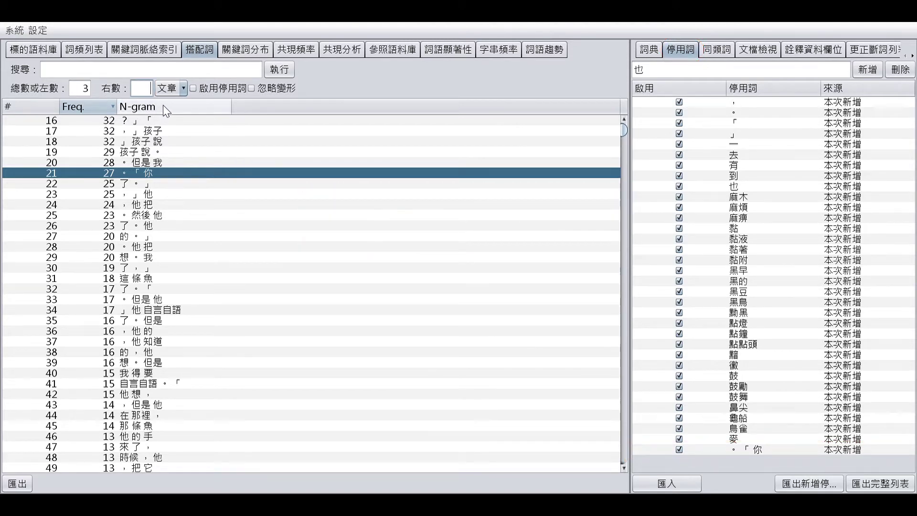
{"action": "type", "text": "2"}
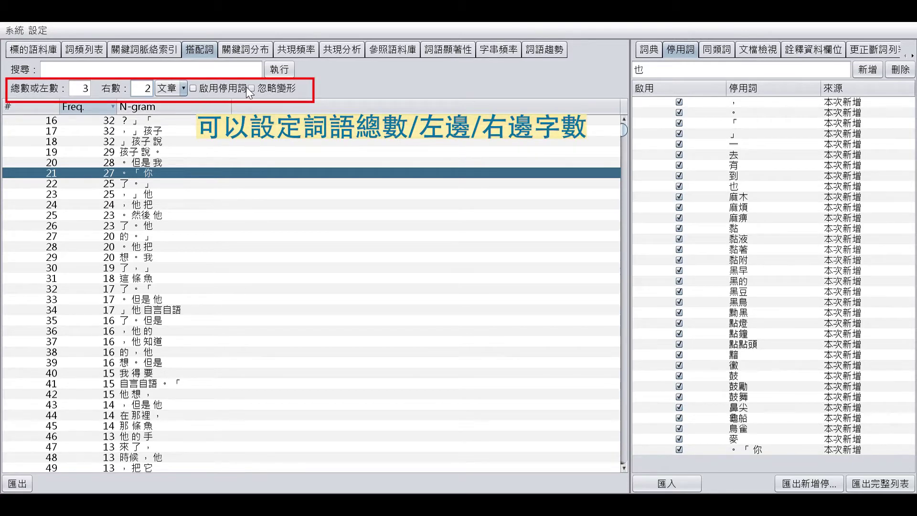
{"action": "left_click", "coordinate": [279, 69]}
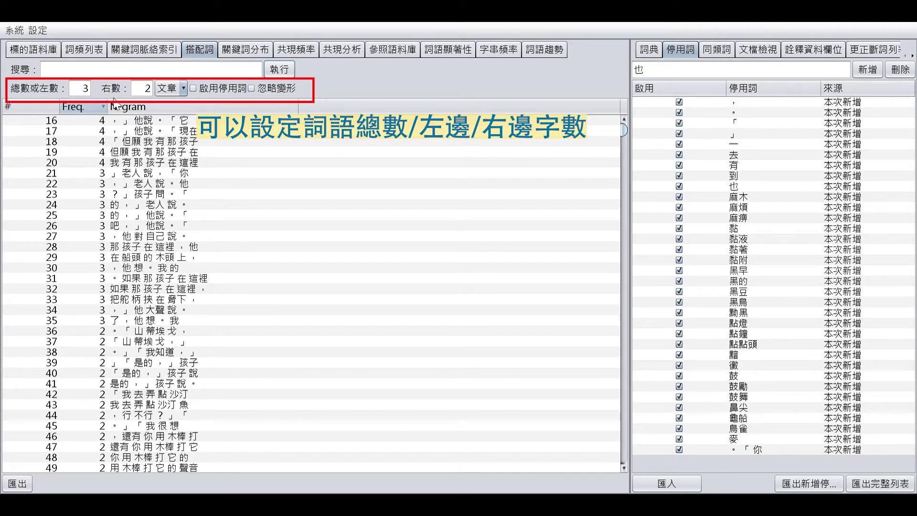
Change the N-gram scope to paragraph (段落) and rerun the list
{"action": "left_click", "coordinate": [185, 89]}
{"action": "left_click", "coordinate": [181, 128]}
{"action": "left_click", "coordinate": [280, 69]}
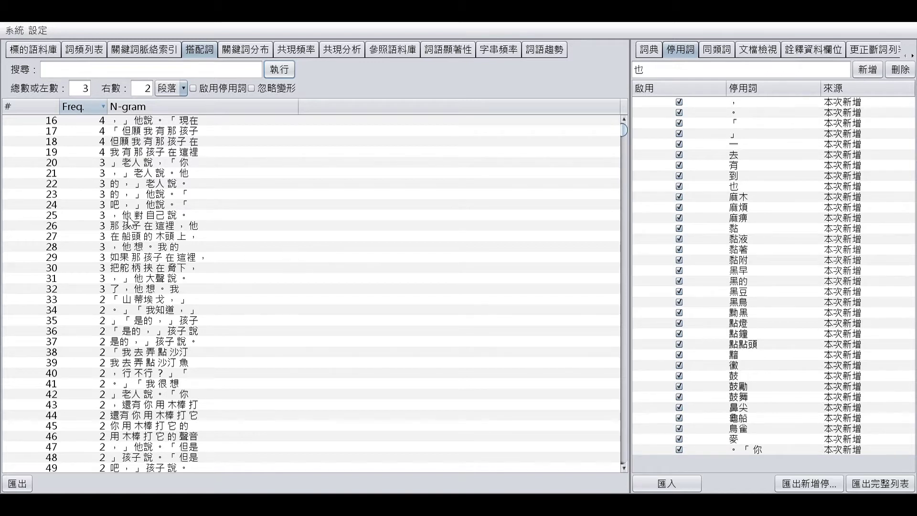
Pick the N-gram containing 山蒂埃戈 and add 山蒂埃戈 as a new word to the dictionary (詞典)
{"action": "left_click", "coordinate": [163, 299]}
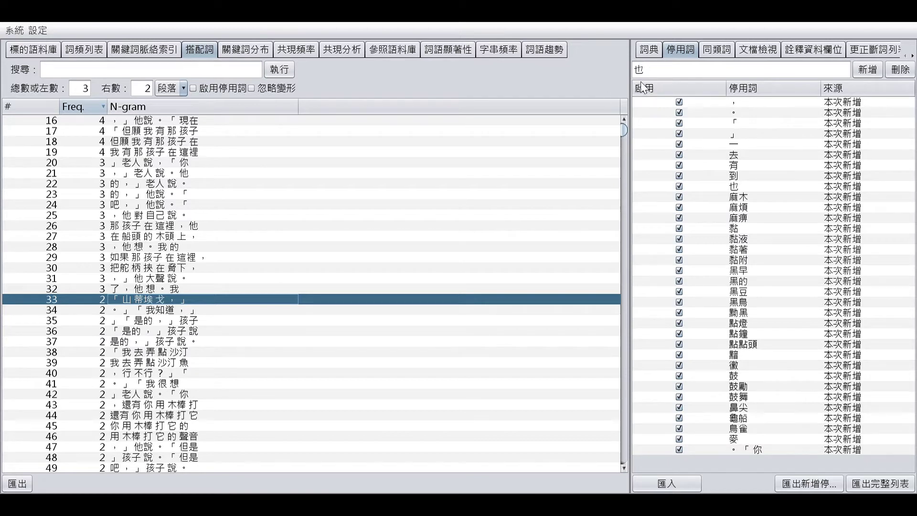
{"action": "left_click", "coordinate": [648, 50]}
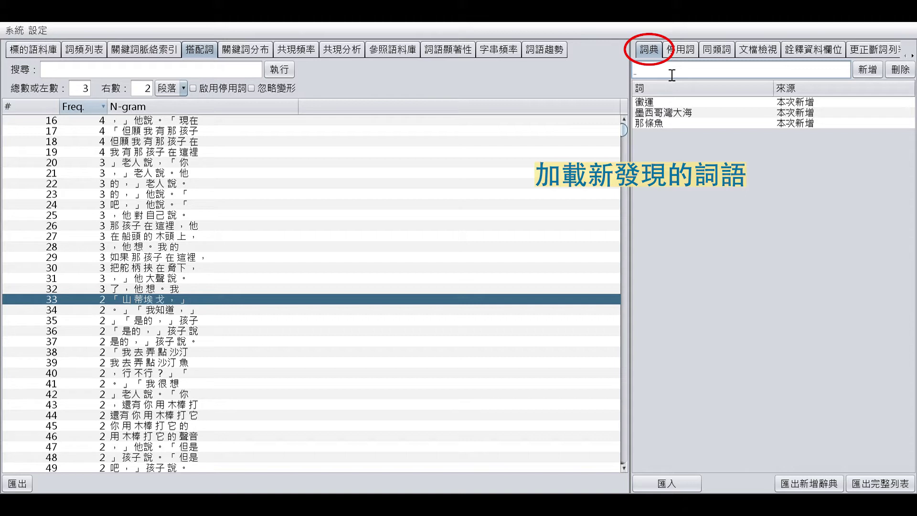
{"action": "type", "text": "山蒂"}
{"action": "type", "text": "埃"}
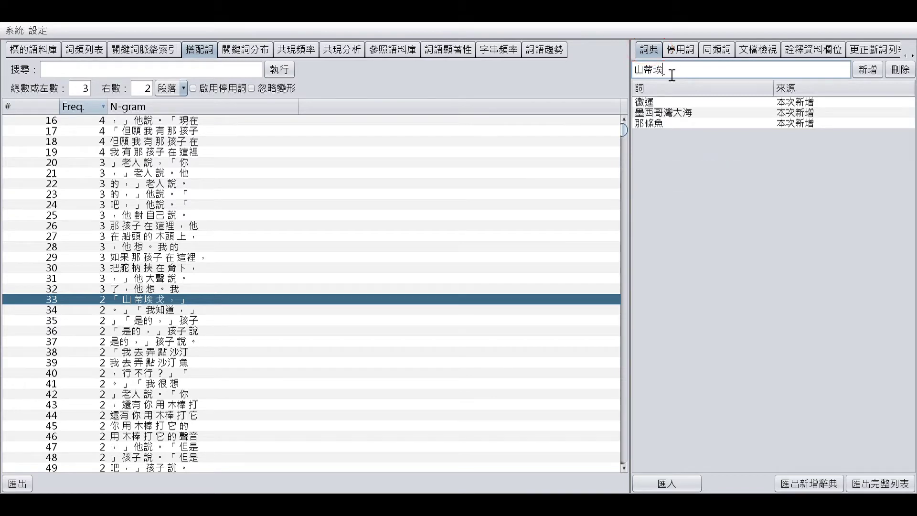
{"action": "type", "text": "戈"}
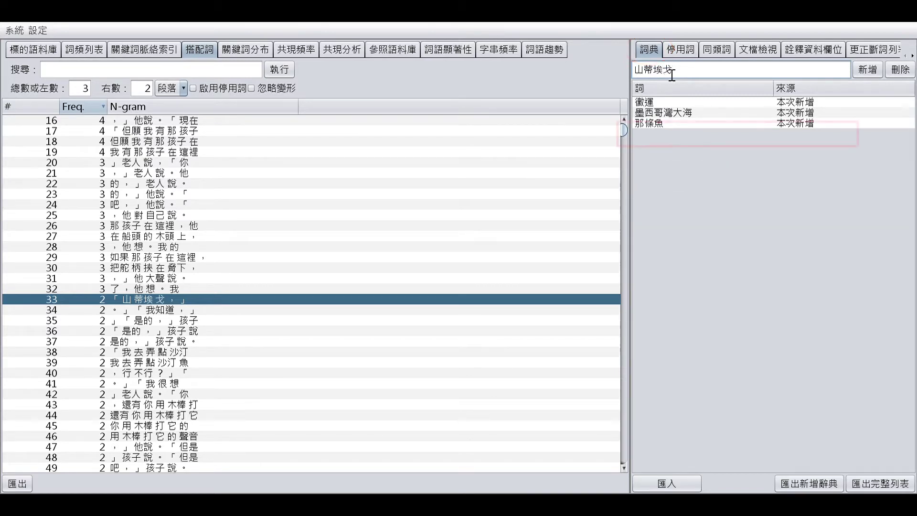
{"action": "key", "text": "Return"}
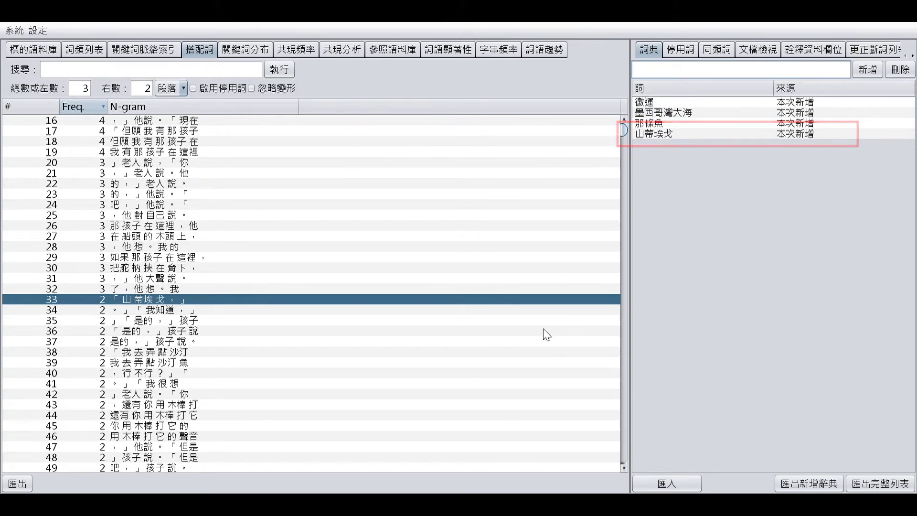
Run a co-occurrence analysis (共現分析) for the word 老人, delimited by punctuation (標點)
{"action": "scroll", "coordinate": [322, 342], "scroll_direction": "down", "scroll_amount": 8}
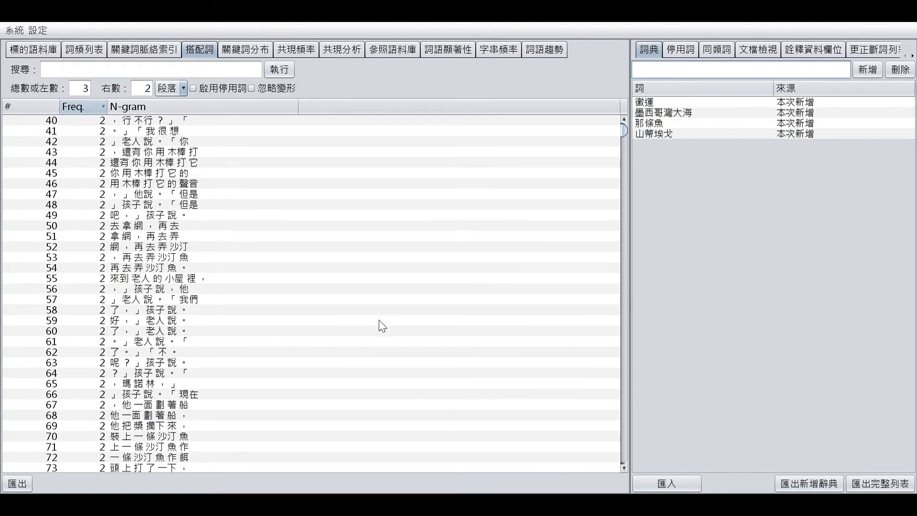
{"action": "scroll", "coordinate": [382, 324], "scroll_direction": "up", "scroll_amount": 11}
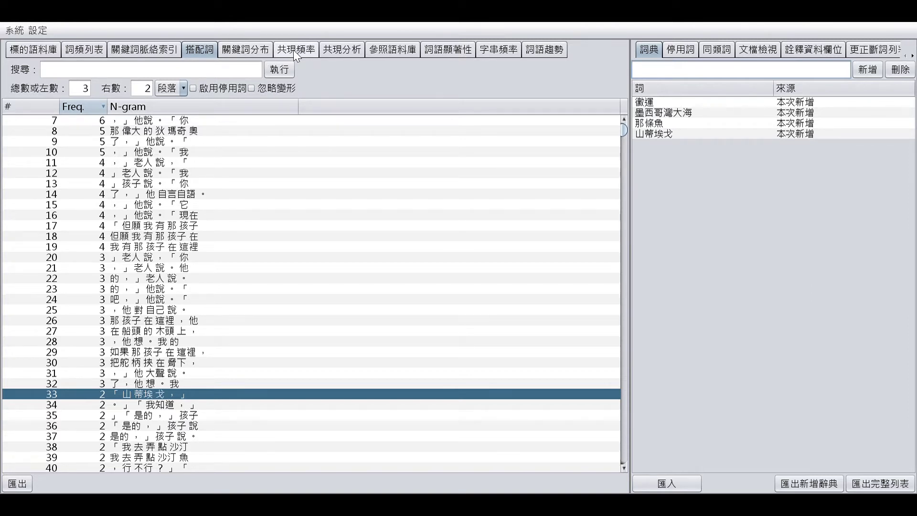
{"action": "left_click", "coordinate": [344, 52]}
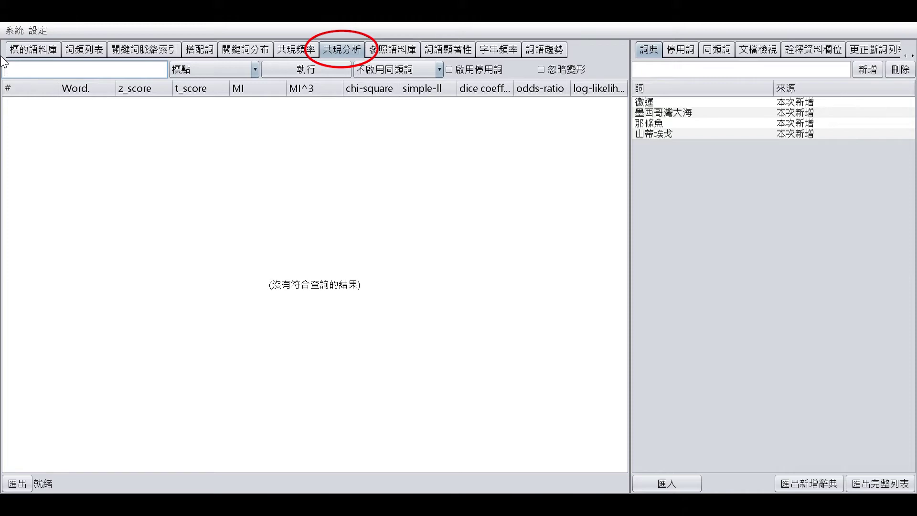
{"action": "type", "text": "老人"}
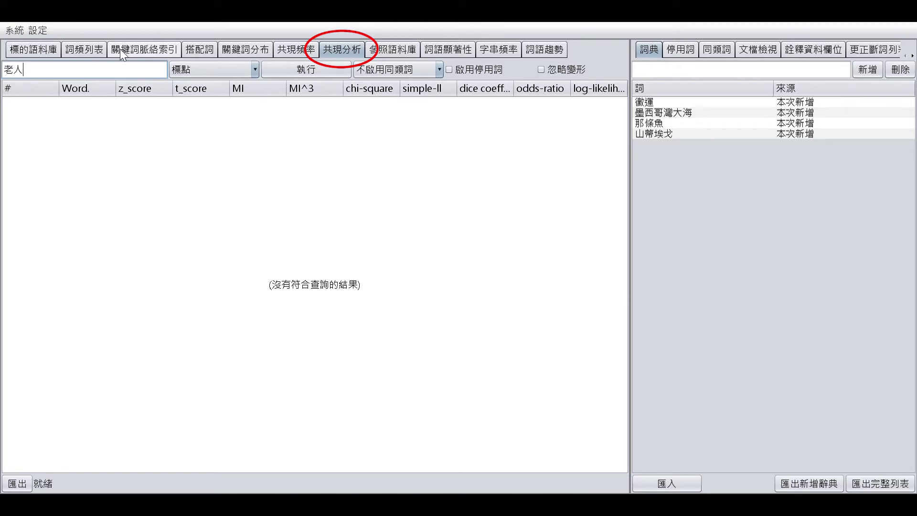
{"action": "left_click", "coordinate": [276, 70]}
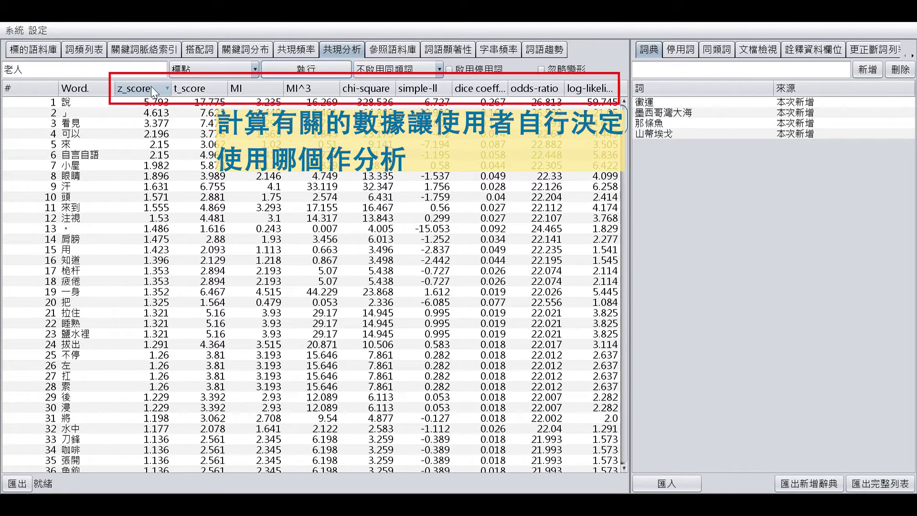
Compare the co-occurrence results sorted by t_score and by MI, each in descending order
{"action": "left_click", "coordinate": [193, 89]}
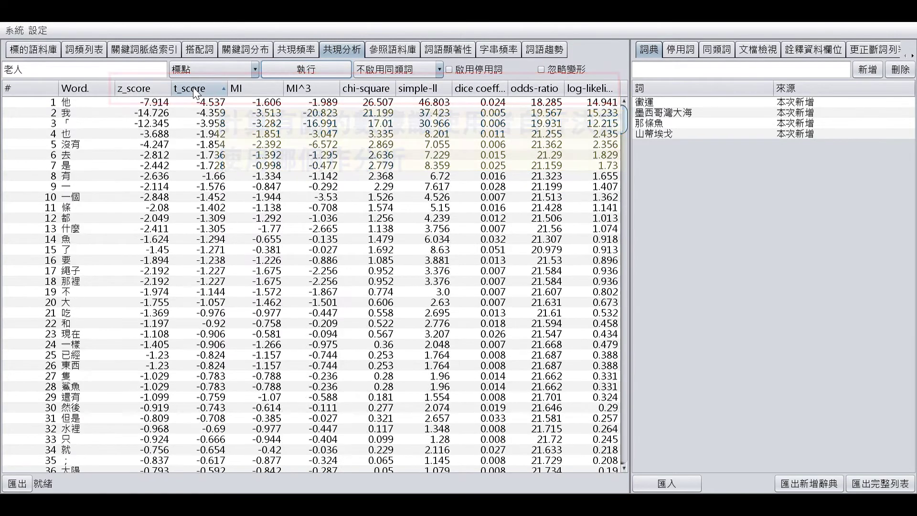
{"action": "left_click", "coordinate": [195, 89]}
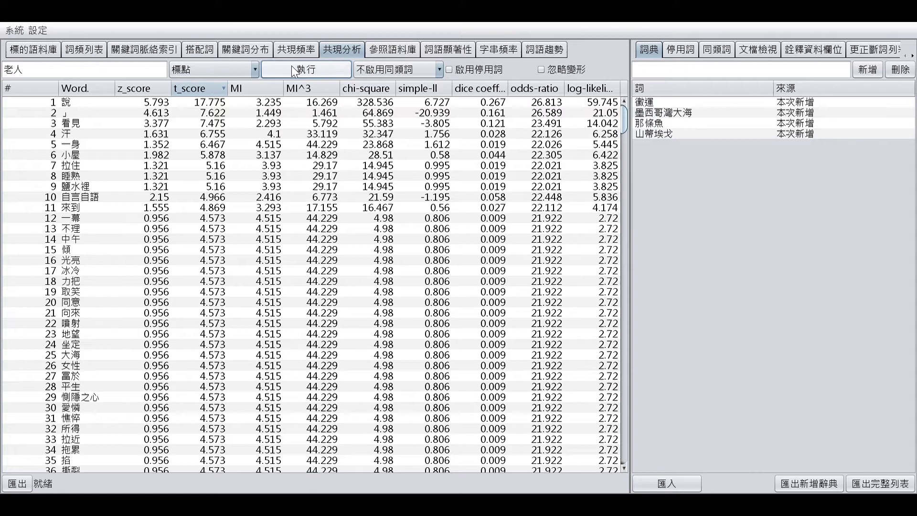
{"action": "left_click", "coordinate": [244, 89]}
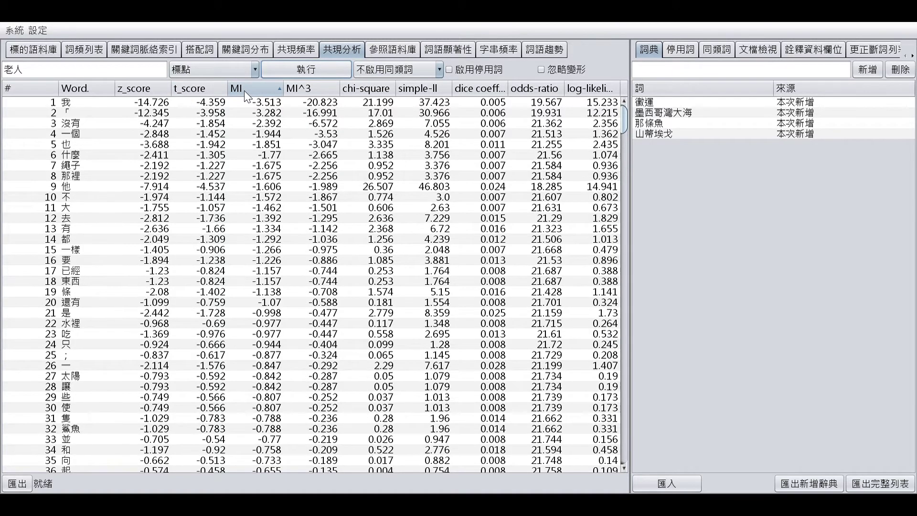
{"action": "left_click", "coordinate": [244, 91]}
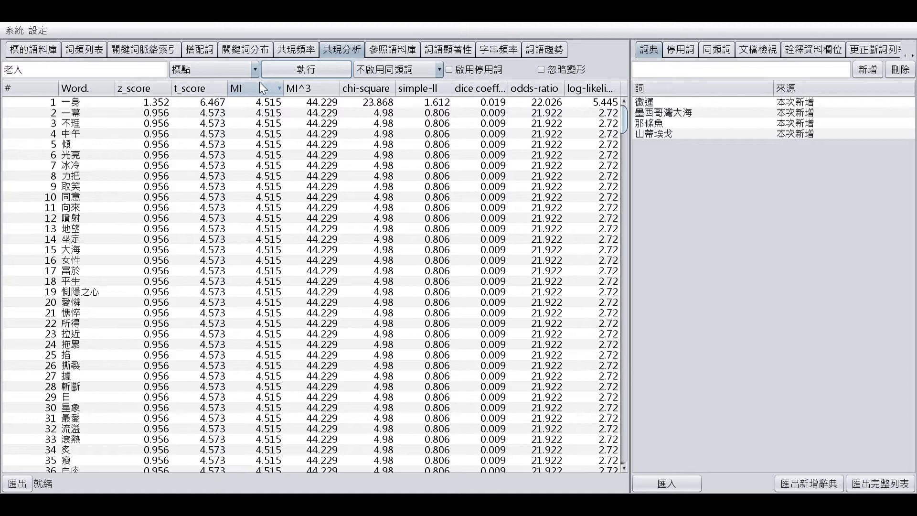
{"action": "scroll", "coordinate": [268, 296], "scroll_direction": "down", "scroll_amount": 2}
{"action": "scroll", "coordinate": [268, 296], "scroll_direction": "up", "scroll_amount": 2}
Compare the 老人 co-occurrence results sorted by t_score in ascending and descending order, ending with descending
{"action": "left_click", "coordinate": [193, 90]}
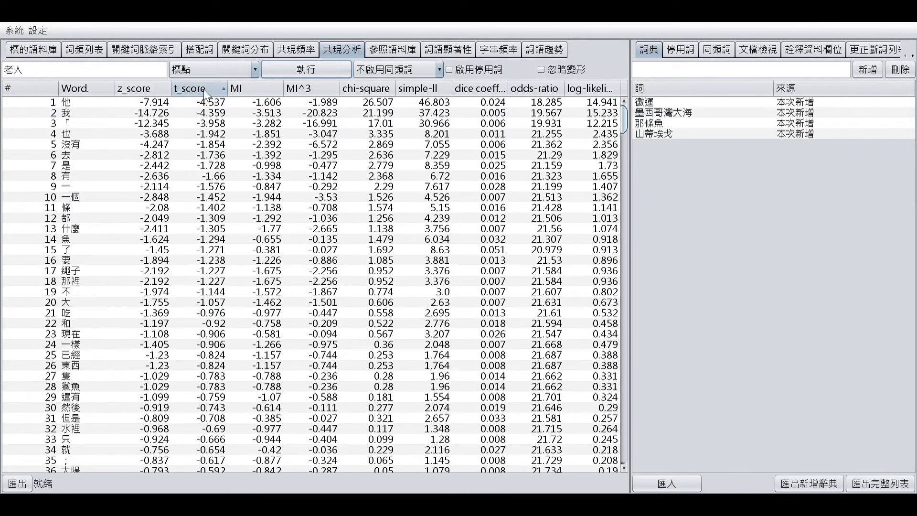
{"action": "left_click", "coordinate": [212, 90]}
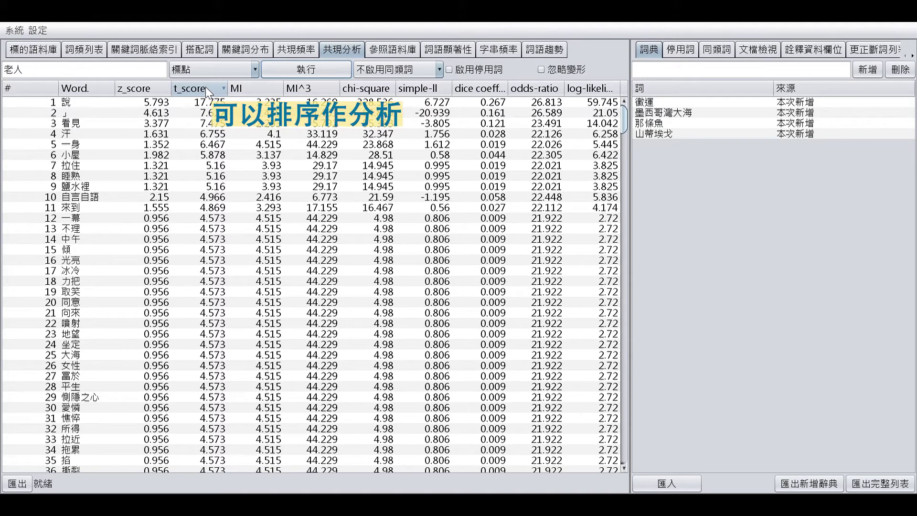
{"action": "left_click", "coordinate": [205, 87]}
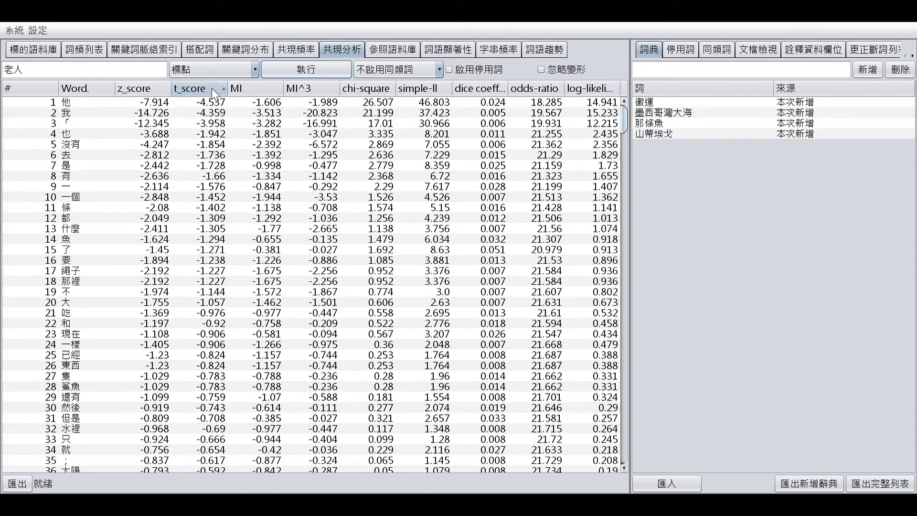
{"action": "left_click", "coordinate": [211, 88]}
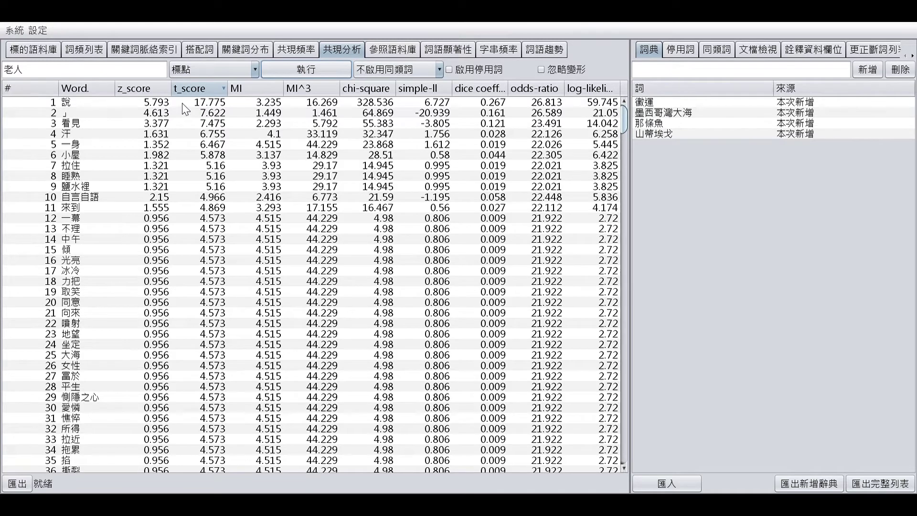
Examine the words co-occurring with 老人 down the descending t_score list, including the entry 來
{"action": "scroll", "coordinate": [204, 311], "scroll_direction": "down", "scroll_amount": 5}
{"action": "scroll", "coordinate": [204, 310], "scroll_direction": "down", "scroll_amount": 13}
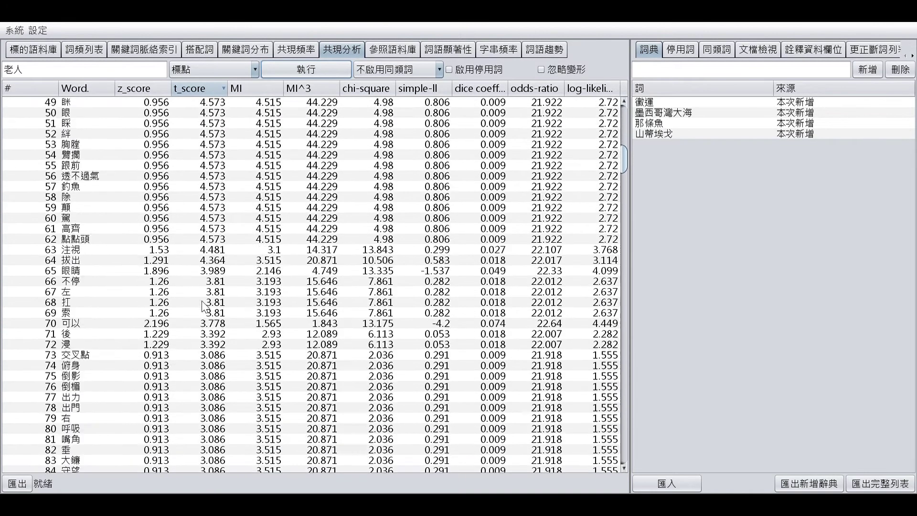
{"action": "scroll", "coordinate": [209, 289], "scroll_direction": "down", "scroll_amount": 14}
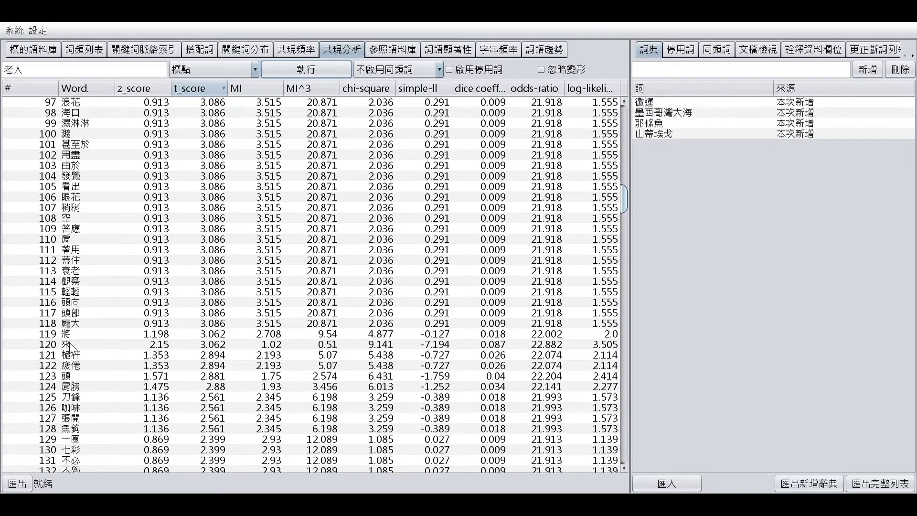
{"action": "left_click", "coordinate": [56, 348]}
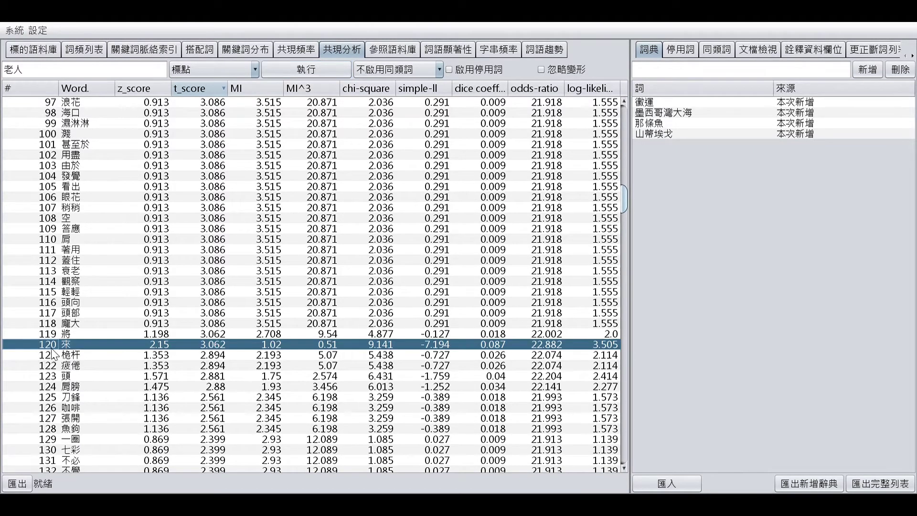
{"action": "scroll", "coordinate": [151, 244], "scroll_direction": "up", "scroll_amount": 6}
{"action": "scroll", "coordinate": [150, 245], "scroll_direction": "up", "scroll_amount": 20}
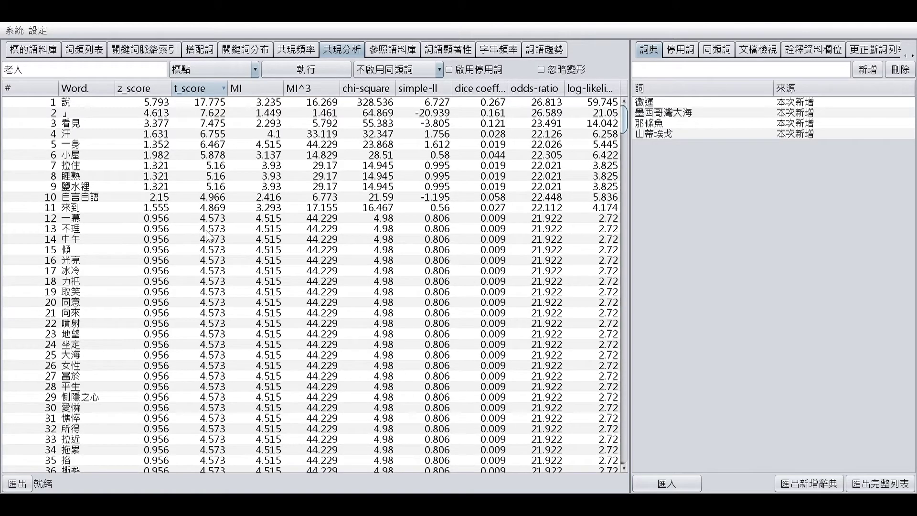
{"action": "scroll", "coordinate": [205, 234], "scroll_direction": "down", "scroll_amount": 18}
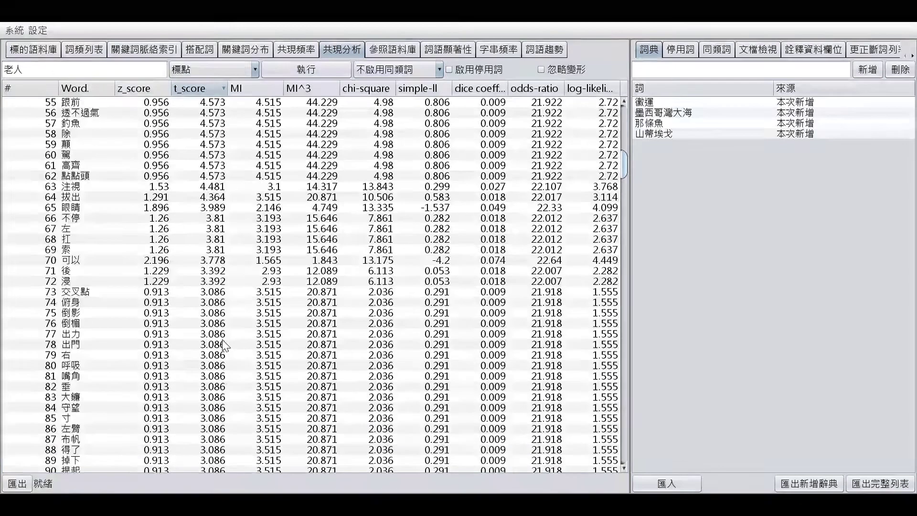
{"action": "scroll", "coordinate": [218, 286], "scroll_direction": "up", "scroll_amount": 12}
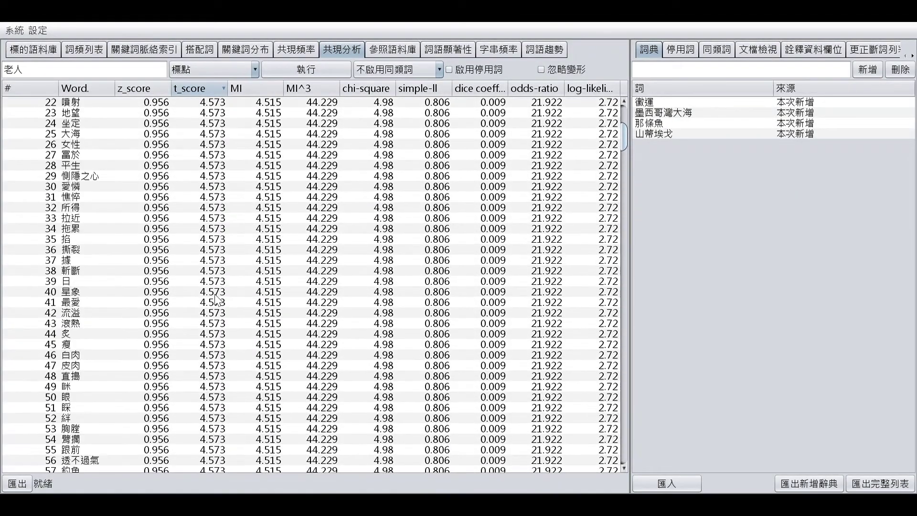
{"action": "scroll", "coordinate": [214, 305], "scroll_direction": "up", "scroll_amount": 6}
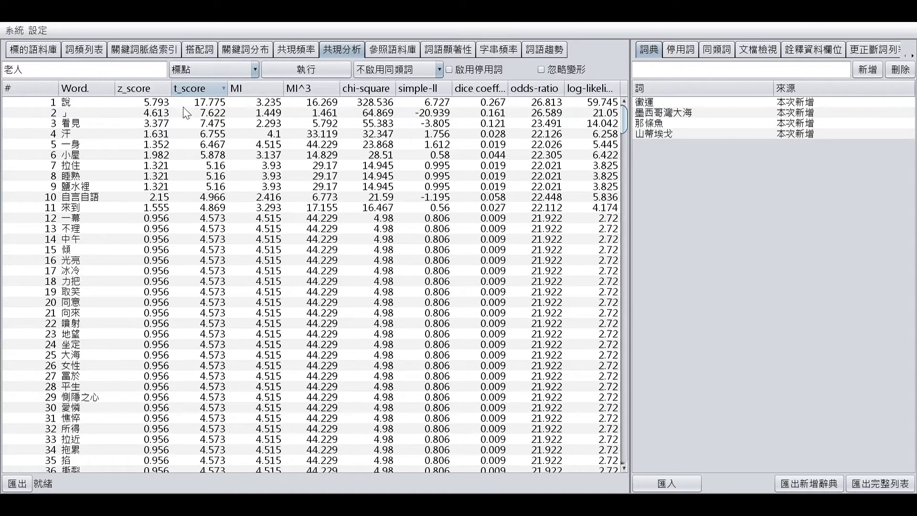
Change the co-occurrence scope for 老人 to sentence (句子) and rerun the analysis
{"action": "left_click", "coordinate": [242, 67]}
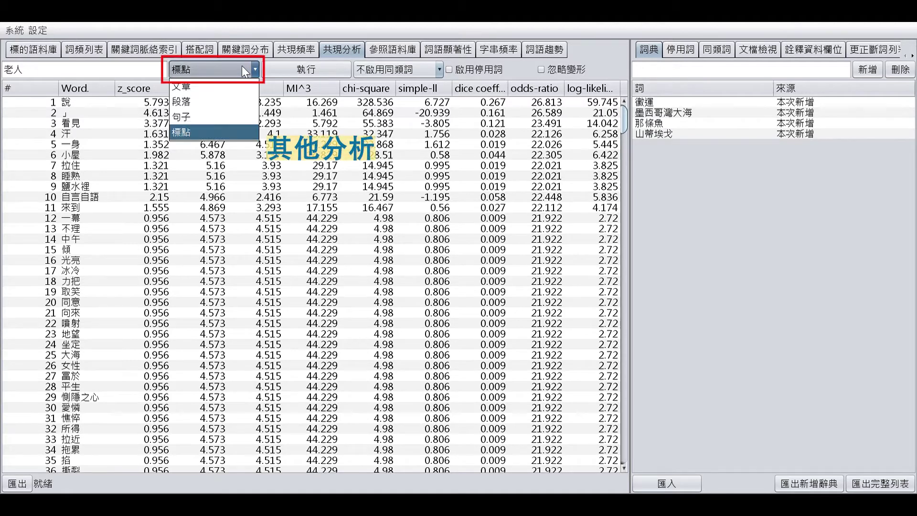
{"action": "left_click", "coordinate": [225, 116]}
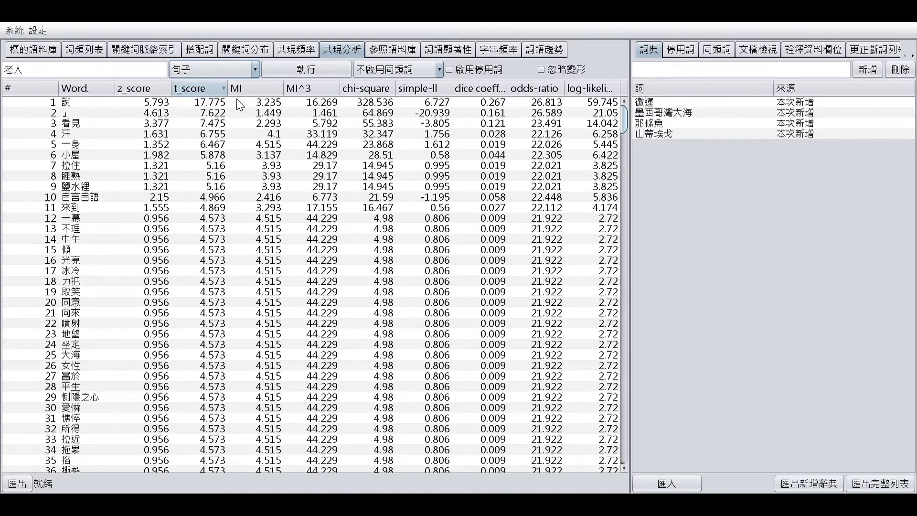
{"action": "left_click", "coordinate": [301, 72]}
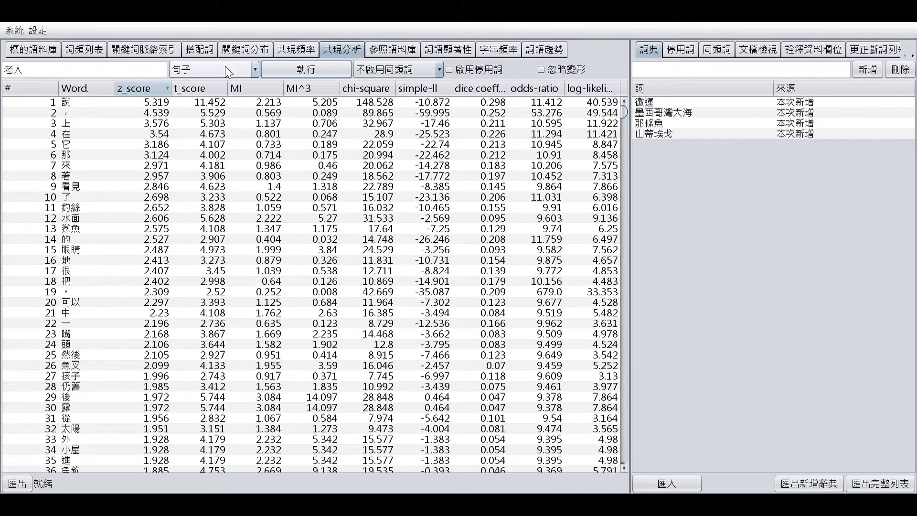
Change the co-occurrence scope for 老人 to paragraph (段落) and rerun the analysis
{"action": "left_click", "coordinate": [255, 70]}
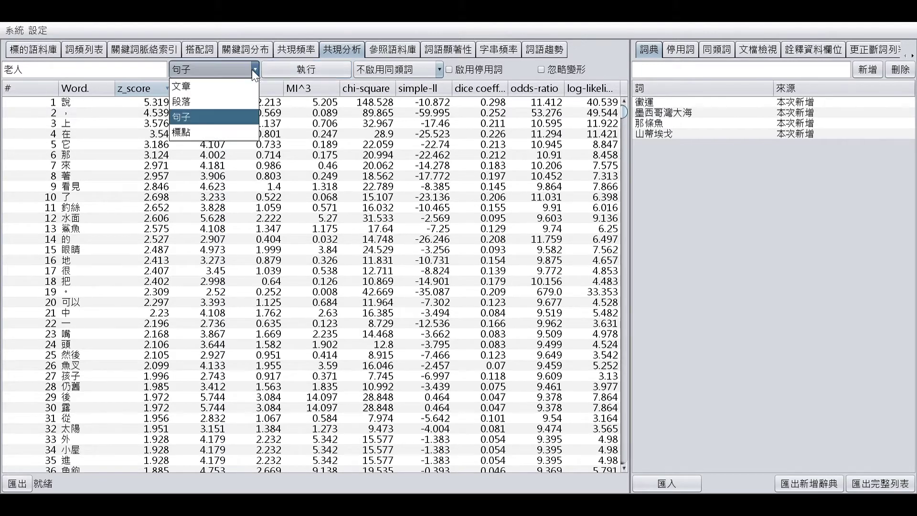
{"action": "left_click", "coordinate": [224, 99]}
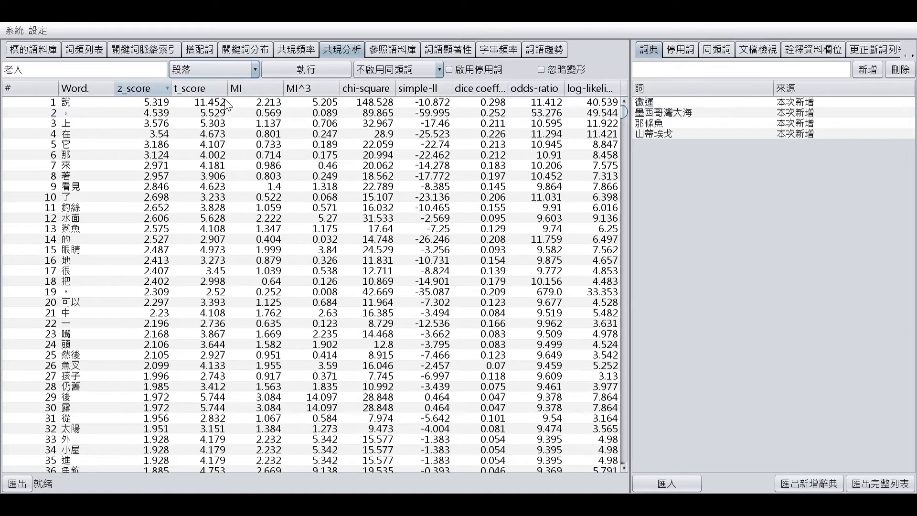
{"action": "left_click", "coordinate": [293, 70]}
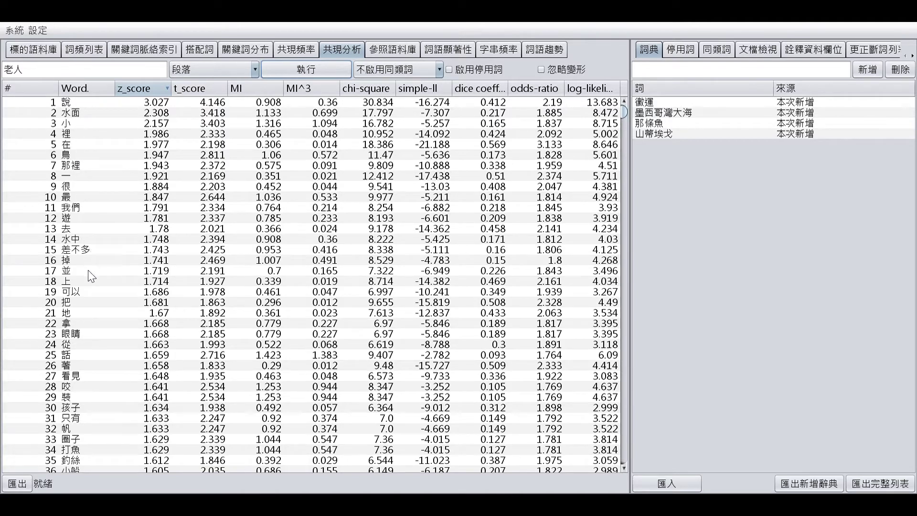
Replace the analysed word with 海 and run its co-occurrence analysis at paragraph (段落) scope
{"action": "left_click", "coordinate": [50, 76]}
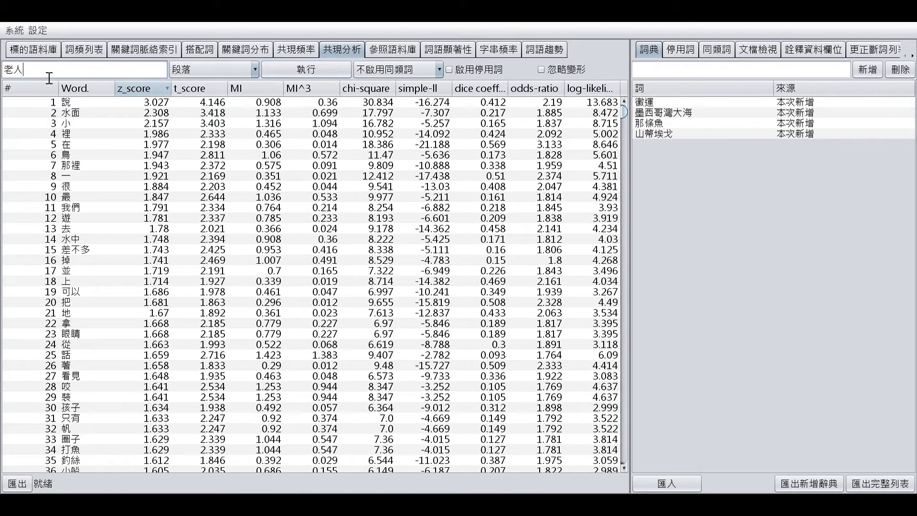
{"action": "key", "text": "BackSpace"}
{"action": "key", "text": "BackSpace"}
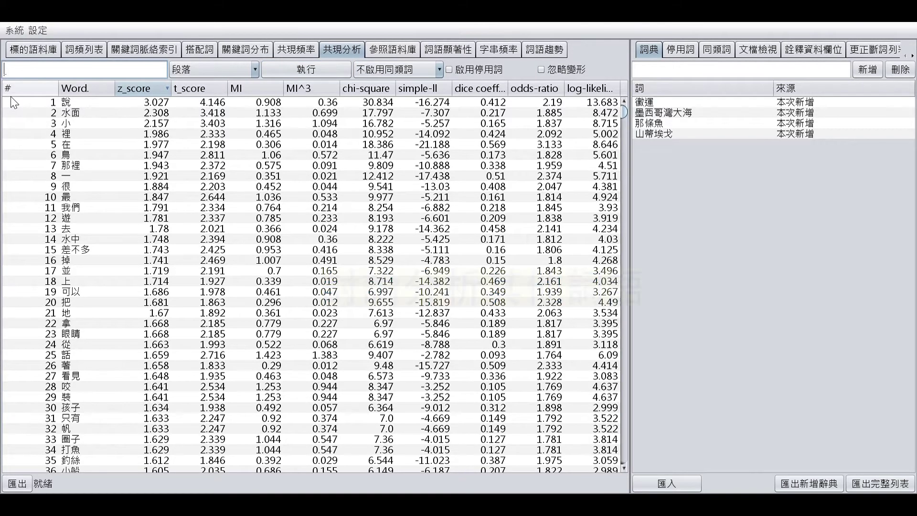
{"action": "type", "text": "海"}
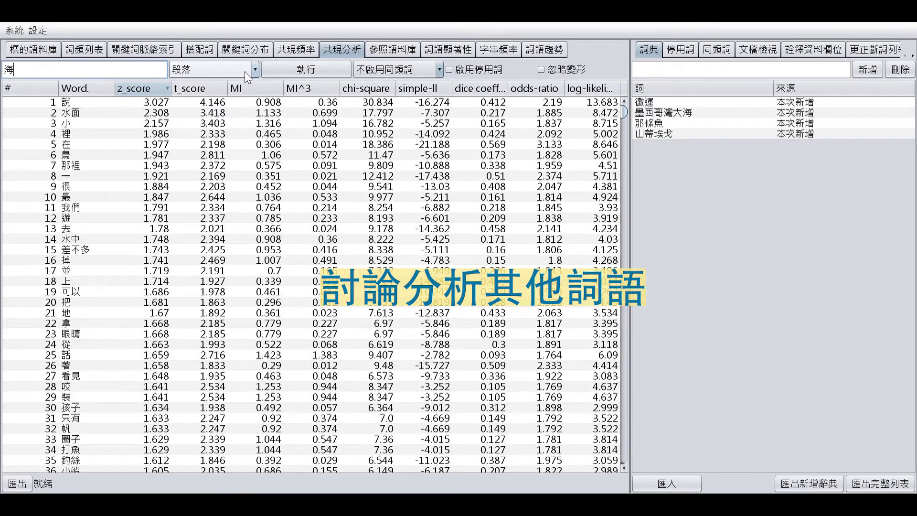
{"action": "left_click", "coordinate": [283, 71]}
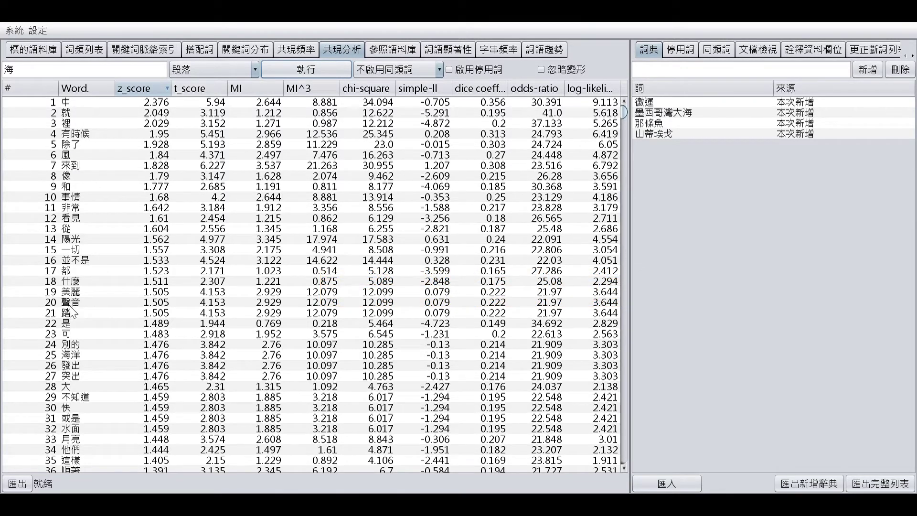
Sort the paragraph-level co-occurrence results for 海 by t_score in descending order and review the highest-ranked words
{"action": "scroll", "coordinate": [77, 430], "scroll_direction": "down", "scroll_amount": 1}
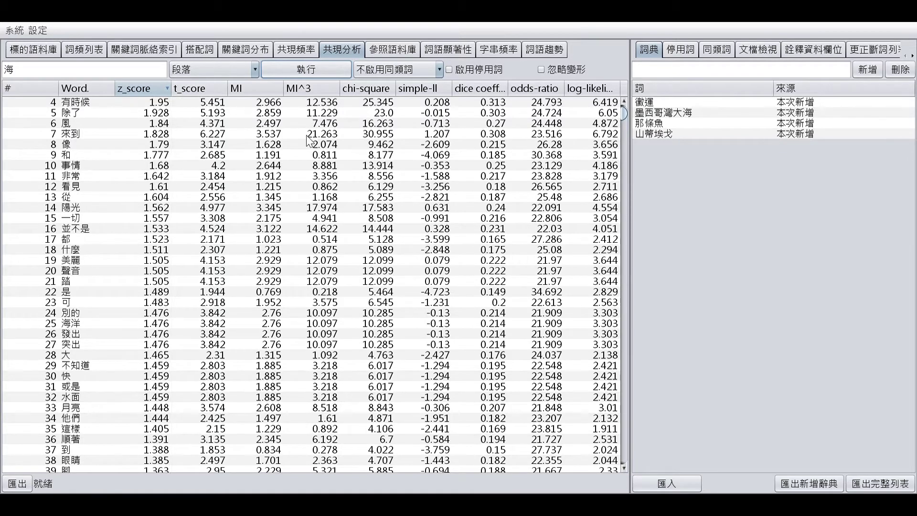
{"action": "left_click", "coordinate": [196, 91]}
{"action": "left_click", "coordinate": [194, 87]}
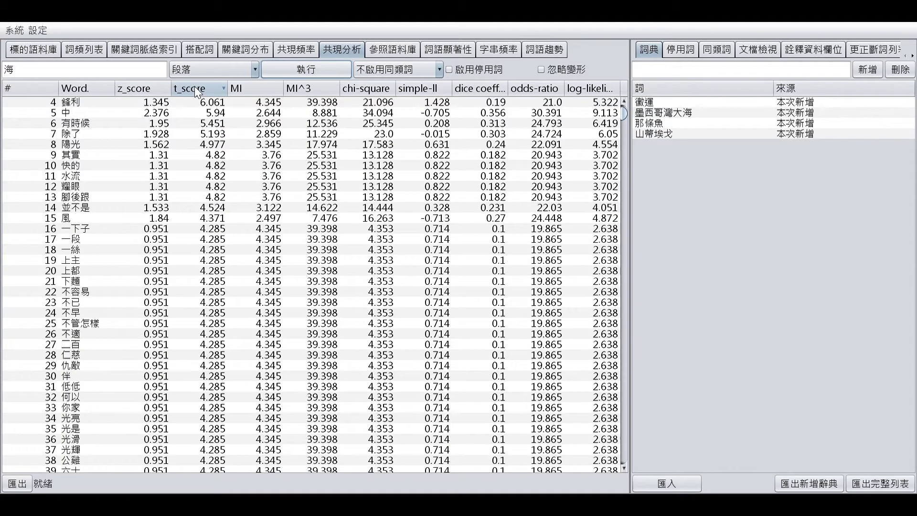
{"action": "scroll", "coordinate": [200, 225], "scroll_direction": "down", "scroll_amount": 1}
{"action": "scroll", "coordinate": [200, 225], "scroll_direction": "up", "scroll_amount": 2}
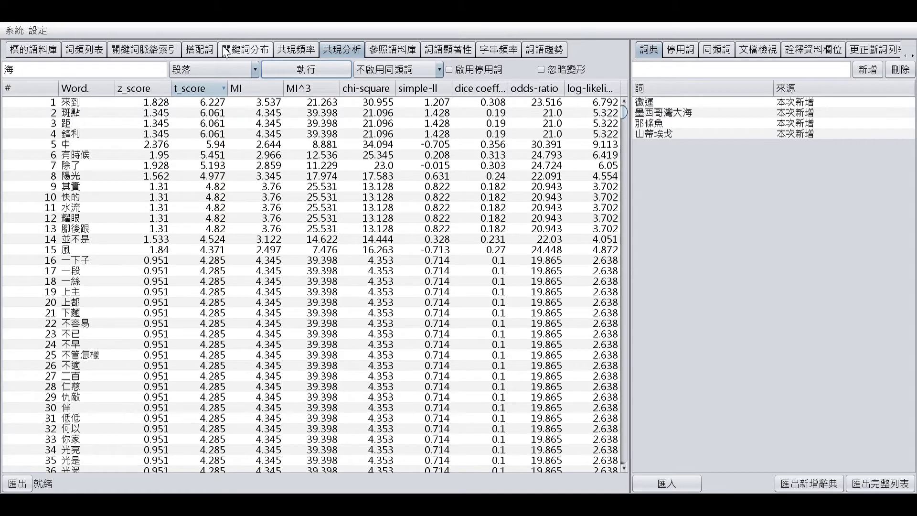
Rerun the co-occurrence analysis for 海 delimited by punctuation (標點) and sort the results by t_score in descending order
{"action": "left_click", "coordinate": [247, 71]}
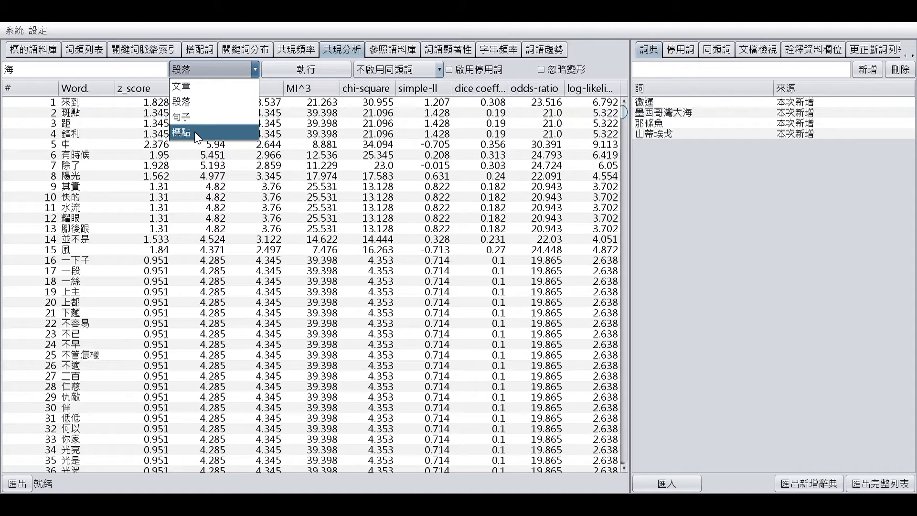
{"action": "key", "text": "Up"}
{"action": "key", "text": "Up"}
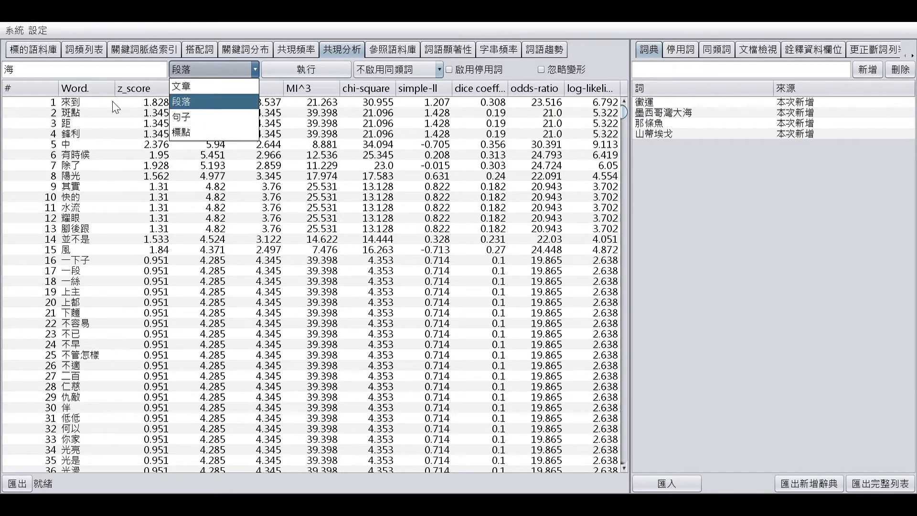
{"action": "left_click", "coordinate": [179, 133]}
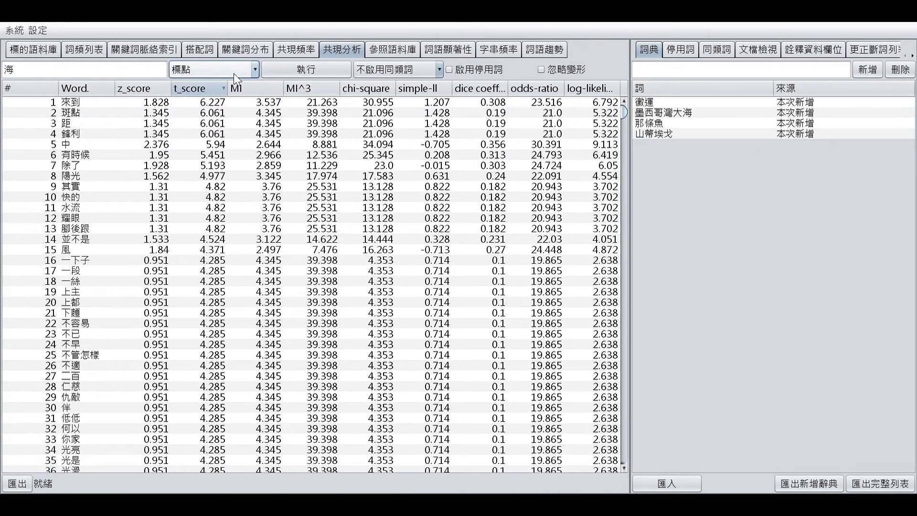
{"action": "left_click", "coordinate": [280, 70]}
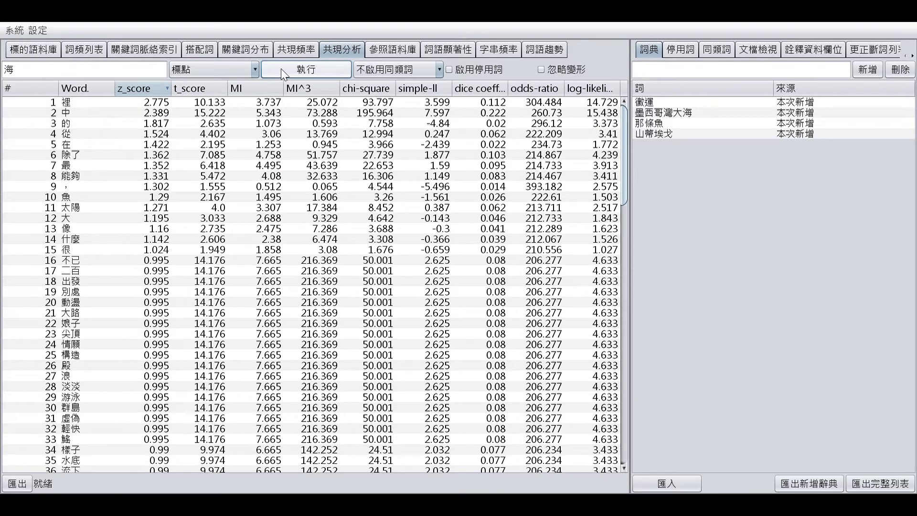
{"action": "left_click", "coordinate": [210, 89]}
{"action": "left_click", "coordinate": [210, 90]}
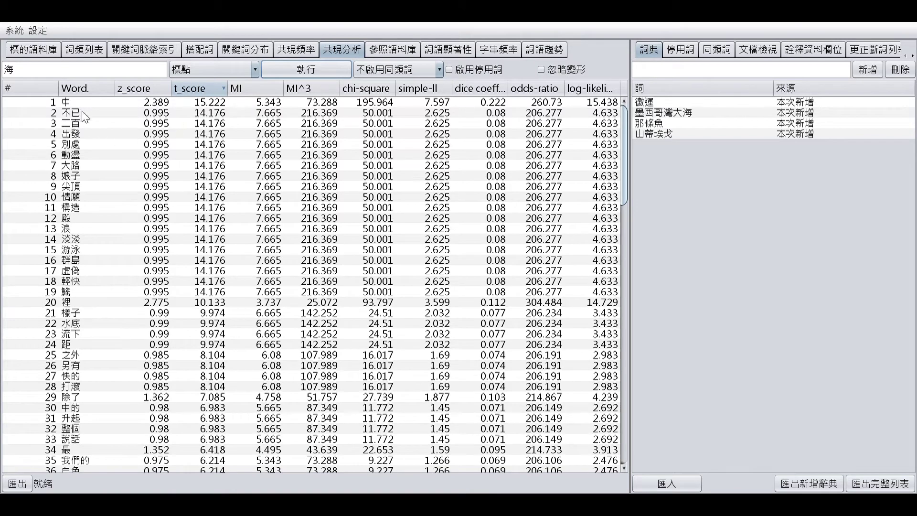
Look up the co-occurring word 娘子 in the keyword-in-context index (關鍵詞脈絡索引) and widen the keyword and left-context columns
{"action": "left_click", "coordinate": [79, 177]}
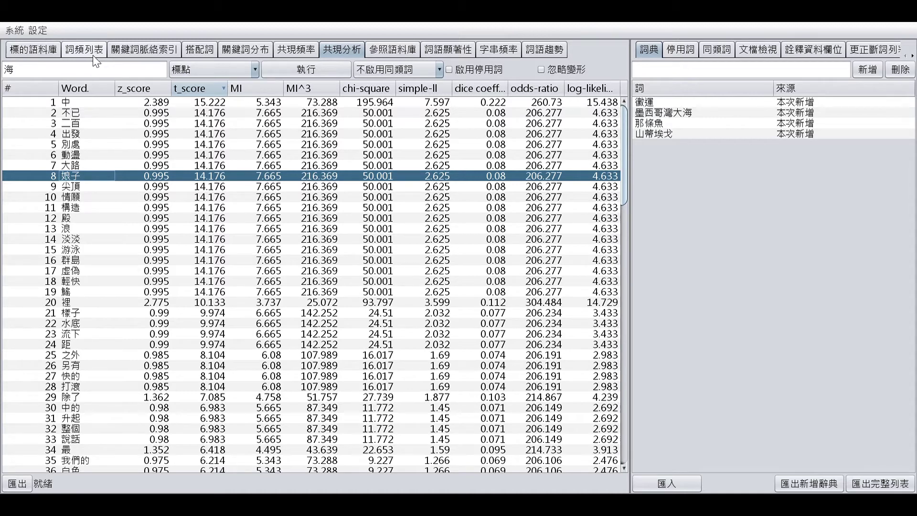
{"action": "left_click", "coordinate": [132, 48]}
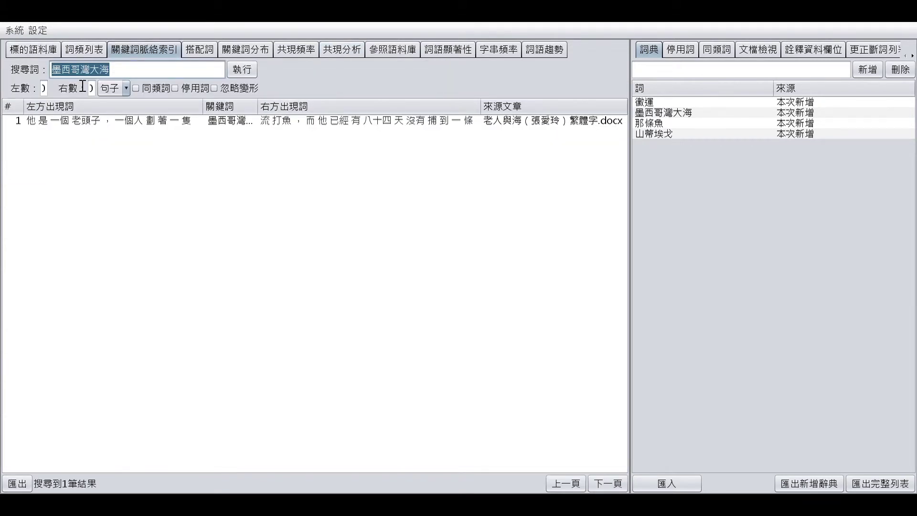
{"action": "key", "text": "BackSpace"}
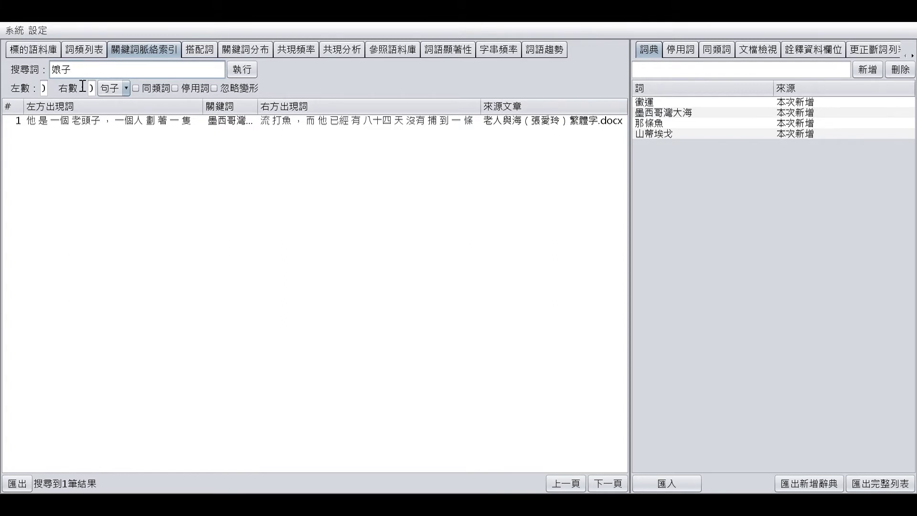
{"action": "left_click", "coordinate": [245, 68]}
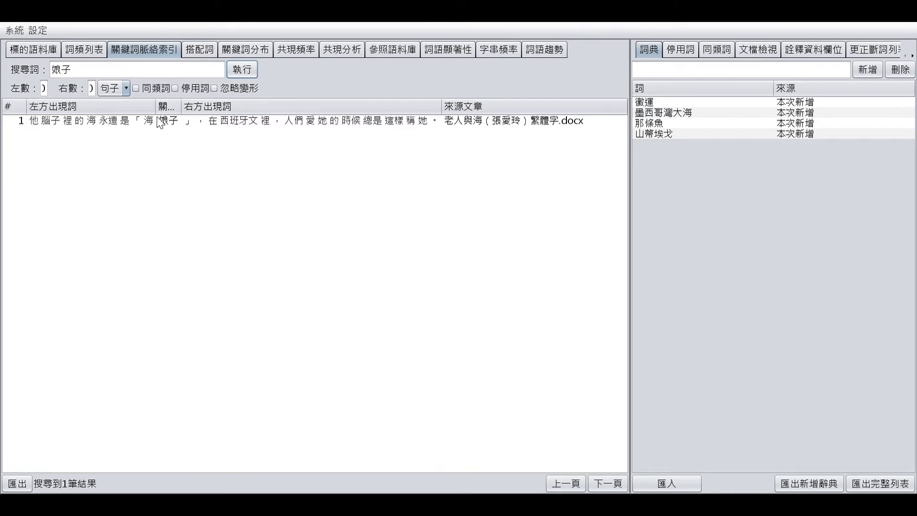
{"action": "left_click_drag", "start_coordinate": [182, 106], "coordinate": [205, 106]}
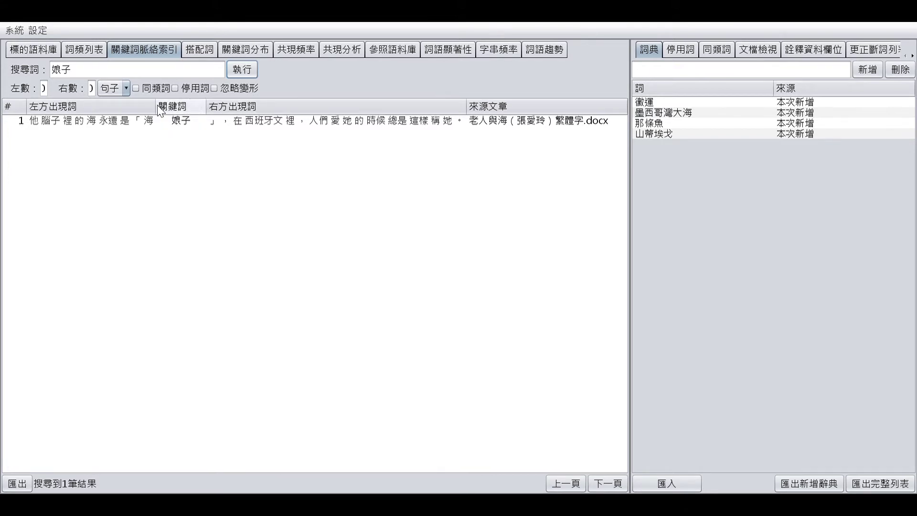
{"action": "mouse_move", "coordinate": [169, 104]}
{"action": "left_mouse_down"}
{"action": "mouse_move", "coordinate": [162, 108]}
{"action": "mouse_move", "coordinate": [176, 106]}
{"action": "left_mouse_up"}
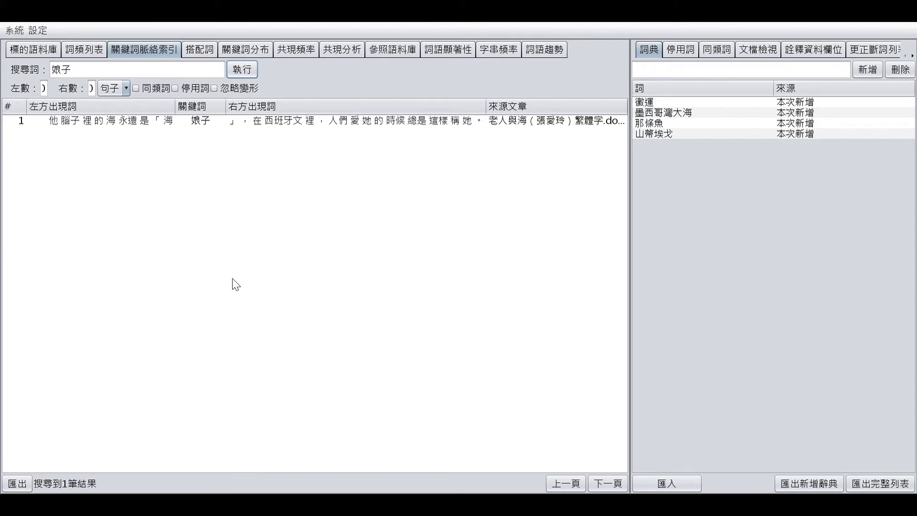
Pick 淡淡 from the co-occurring words of 海 and look it up in the keyword-in-context index (關鍵詞脈絡索引)
{"action": "left_click", "coordinate": [351, 52]}
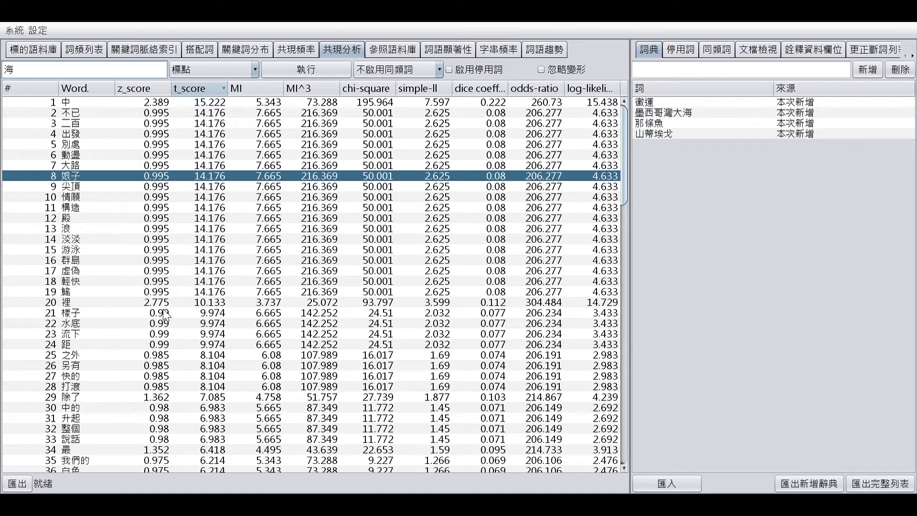
{"action": "left_click", "coordinate": [83, 240]}
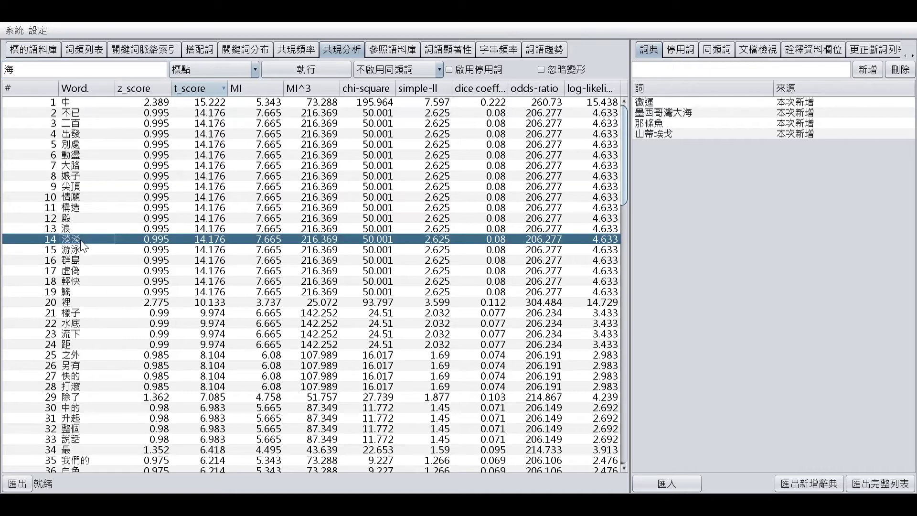
{"action": "left_click", "coordinate": [136, 50]}
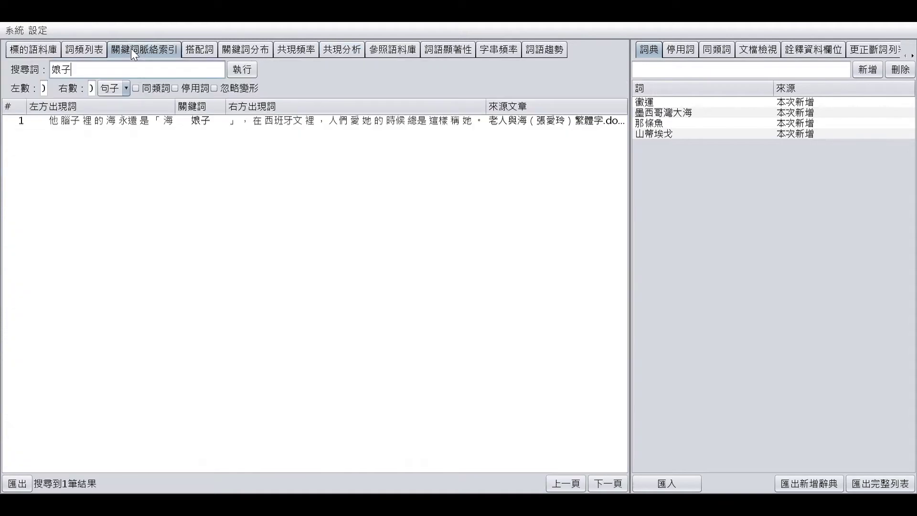
{"action": "key", "text": "BackSpace"}
{"action": "key", "text": "BackSpace"}
{"action": "type", "text": "淡淡"}
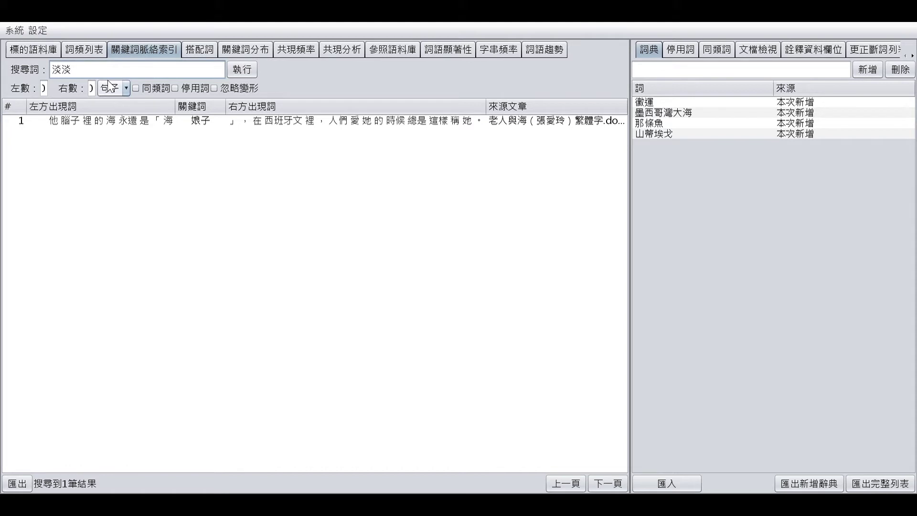
{"action": "left_click", "coordinate": [250, 69]}
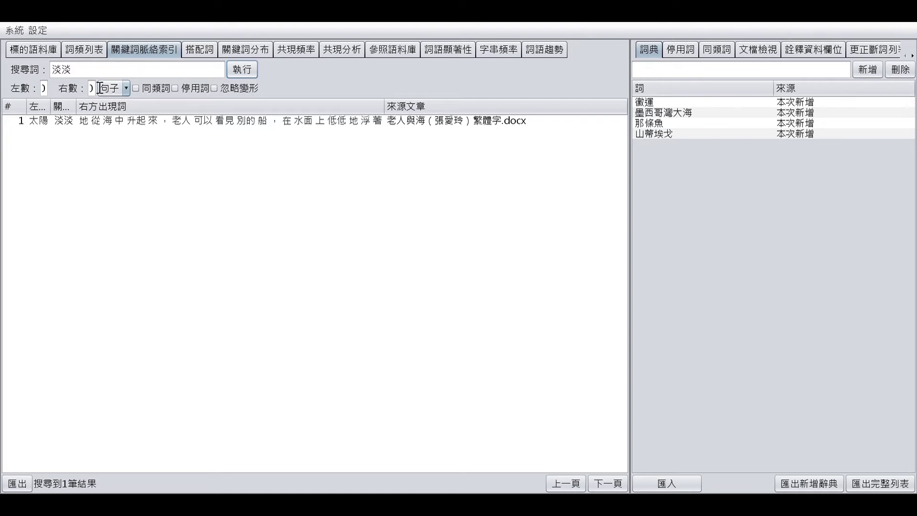
Search the keyword distribution (關鍵詞分布) for 淡淡 in place of 墨西哥灣大海
{"action": "left_click_drag", "start_coordinate": [92, 75], "coordinate": [55, 82]}
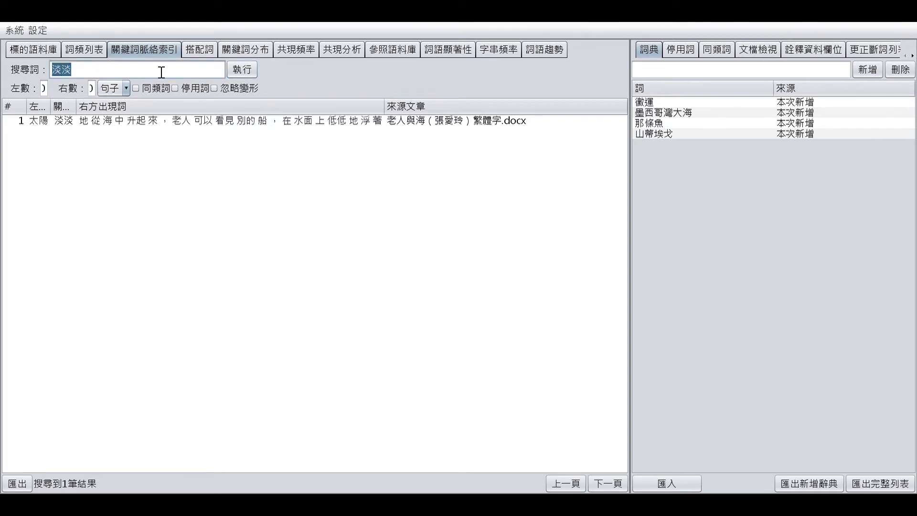
{"action": "left_click", "coordinate": [249, 53]}
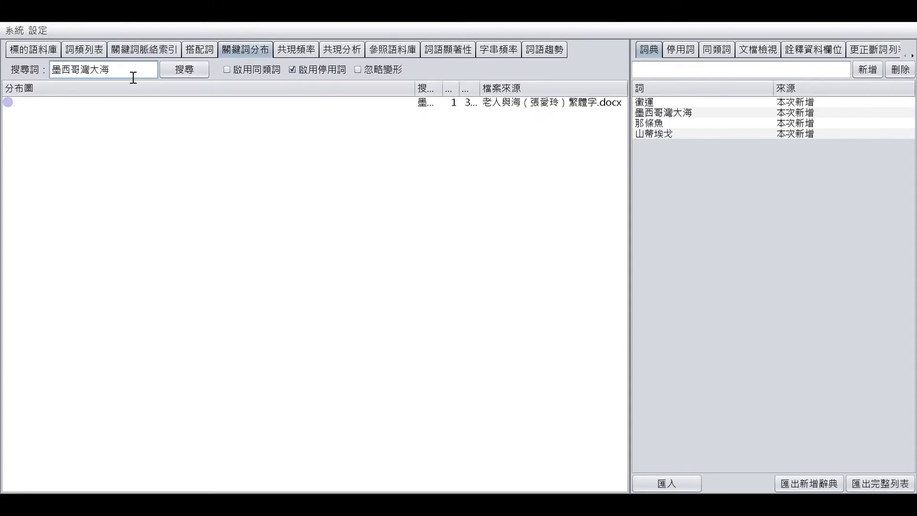
{"action": "left_click_drag", "start_coordinate": [133, 71], "coordinate": [42, 72]}
{"action": "type", "text": "淡淡"}
{"action": "left_click", "coordinate": [180, 73]}
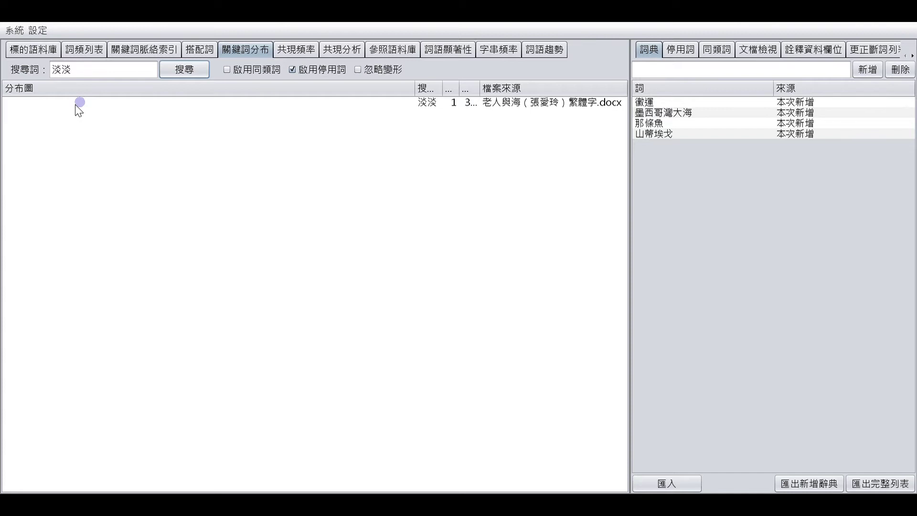
Return to the co-occurrence analysis of 海 and examine the lower-ranked words in the t_score list
{"action": "left_click", "coordinate": [330, 46]}
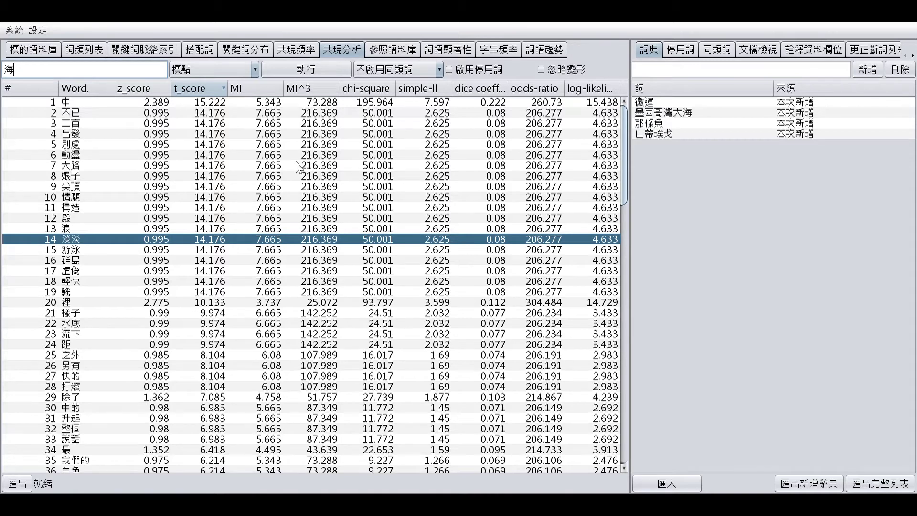
{"action": "scroll", "coordinate": [55, 392], "scroll_direction": "down", "scroll_amount": 3}
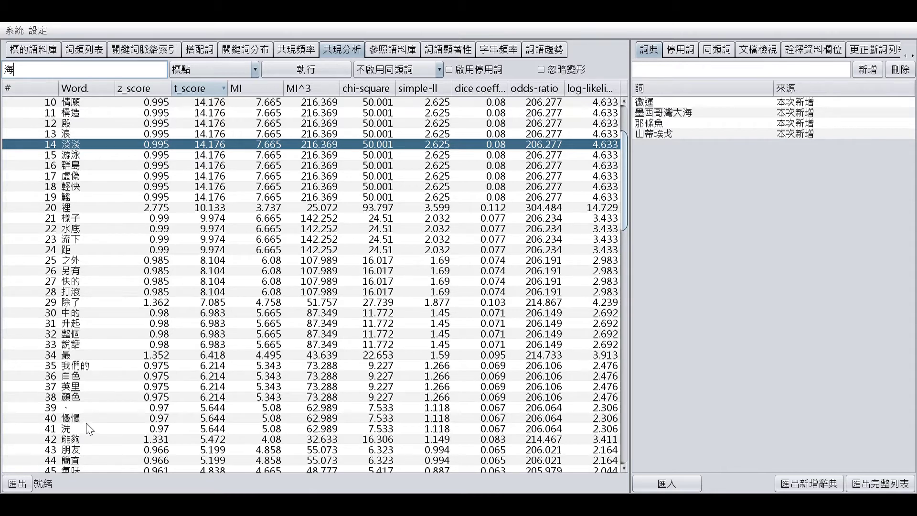
{"action": "scroll", "coordinate": [75, 171], "scroll_direction": "down", "scroll_amount": 8}
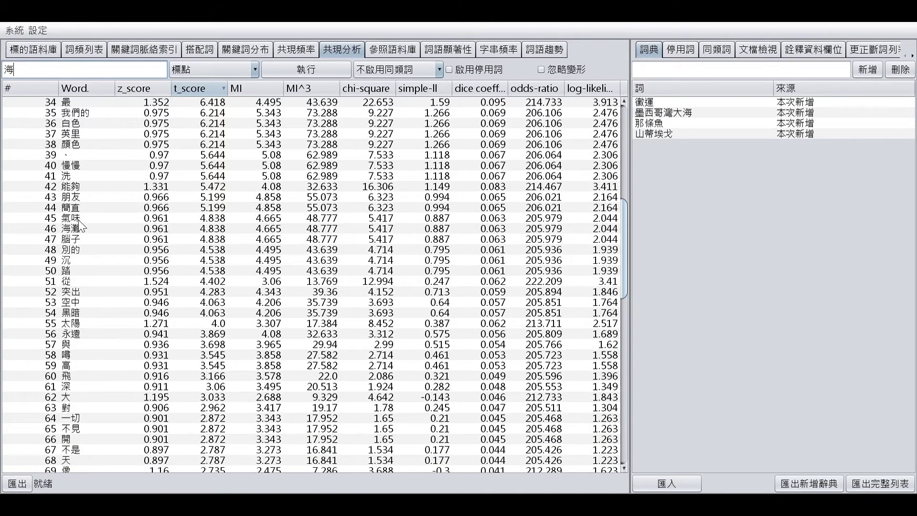
{"action": "scroll", "coordinate": [79, 219], "scroll_direction": "down", "scroll_amount": 4}
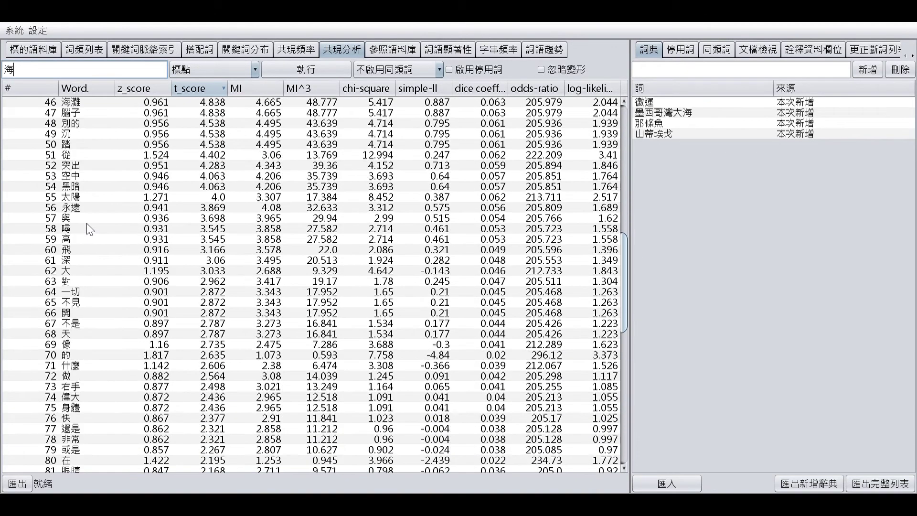
{"action": "scroll", "coordinate": [91, 227], "scroll_direction": "down", "scroll_amount": 4}
{"action": "scroll", "coordinate": [94, 227], "scroll_direction": "up", "scroll_amount": 17}
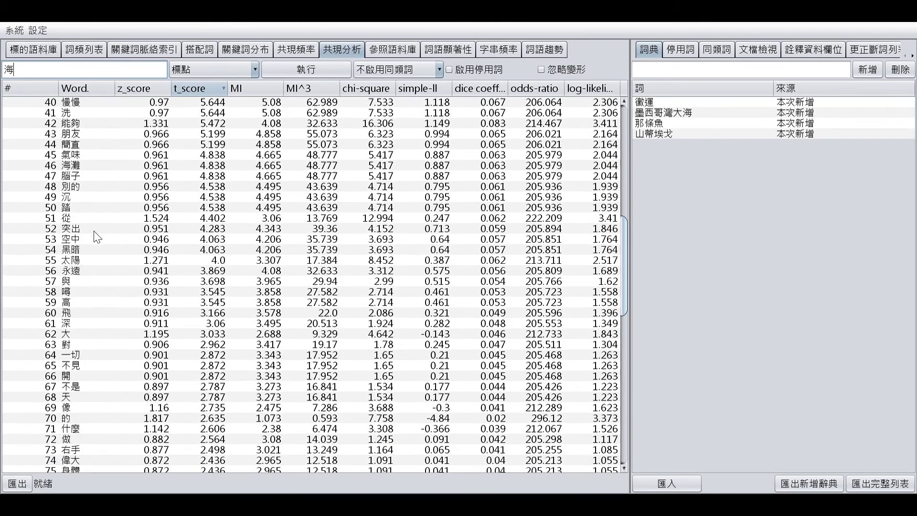
{"action": "scroll", "coordinate": [98, 234], "scroll_direction": "up", "scroll_amount": 2}
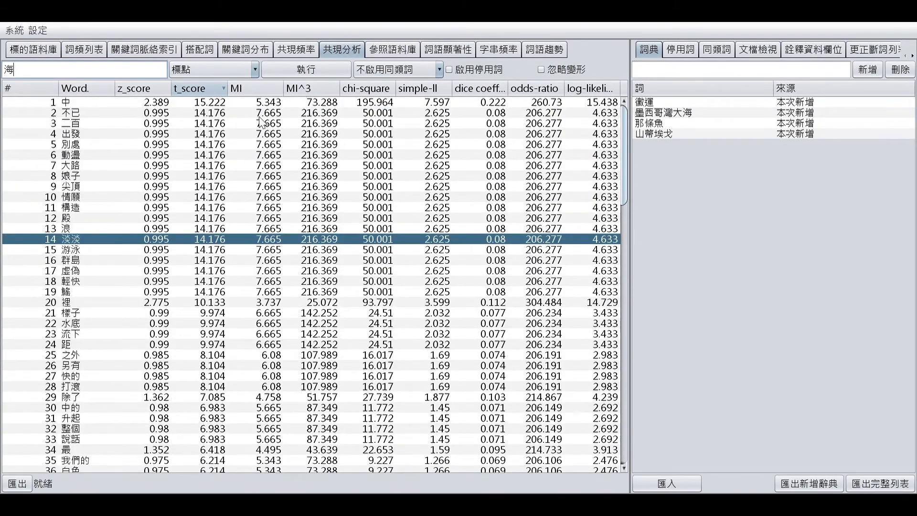
Run a string-frequency search (字串頻率) with N = 2 and the boundary 文章 to list two-character strings
{"action": "left_click", "coordinate": [505, 50]}
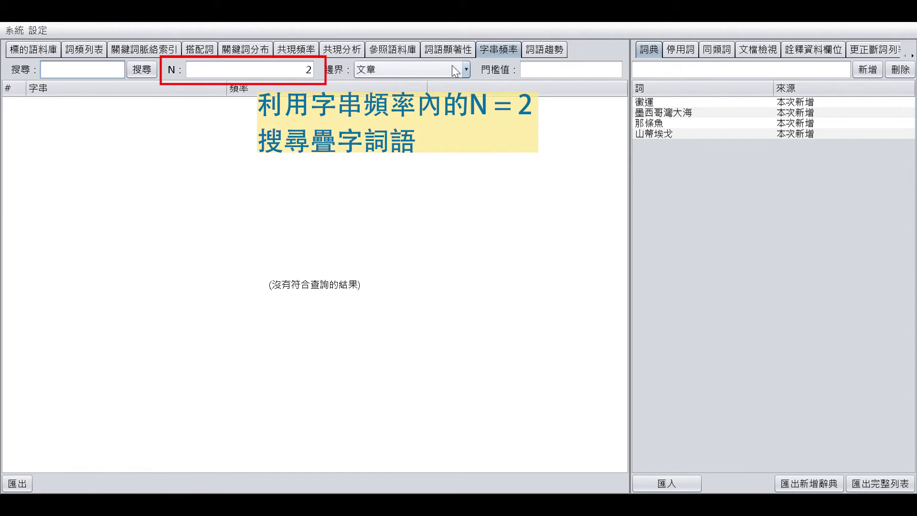
{"action": "left_click", "coordinate": [143, 70]}
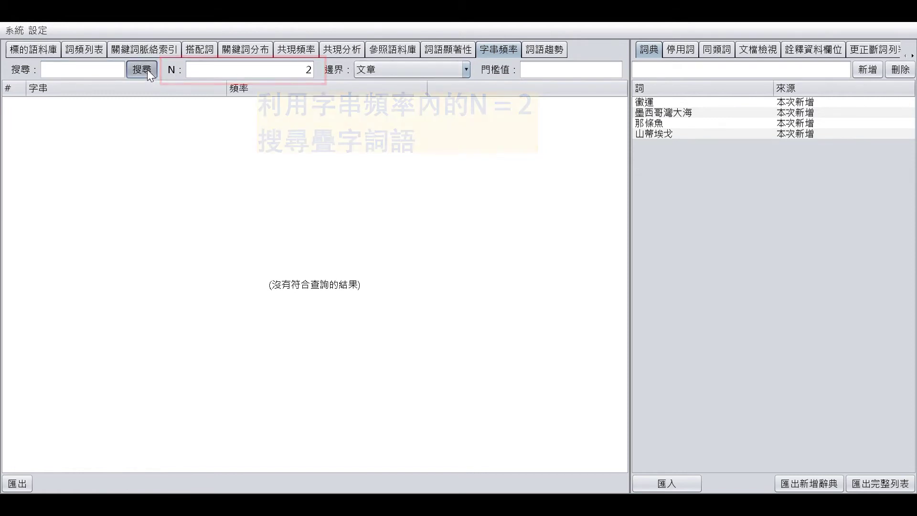
{"action": "scroll", "coordinate": [132, 269], "scroll_direction": "down", "scroll_amount": 2}
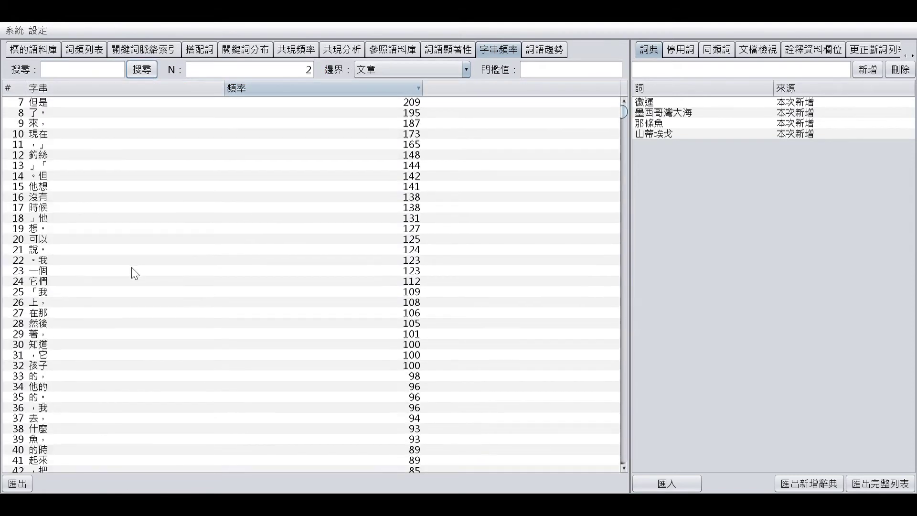
{"action": "scroll", "coordinate": [131, 265], "scroll_direction": "down", "scroll_amount": 2}
{"action": "scroll", "coordinate": [131, 265], "scroll_direction": "up", "scroll_amount": 4}
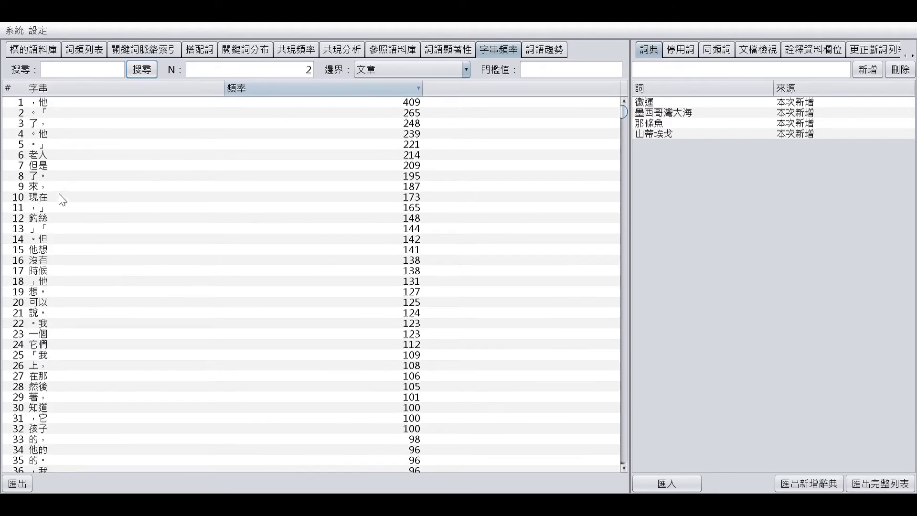
Examine the two-character string list, from the most frequent entries down to the low-frequency ones, for reduplicated words
{"action": "scroll", "coordinate": [56, 212], "scroll_direction": "down", "scroll_amount": 11}
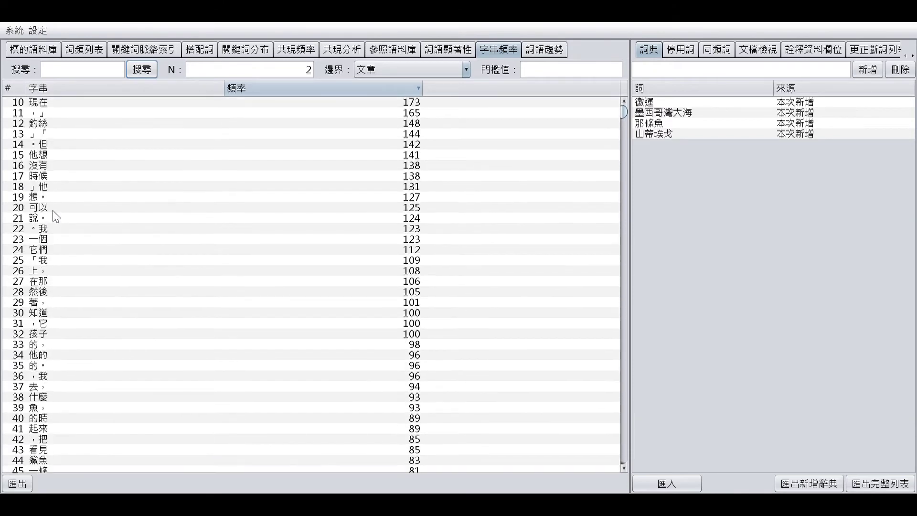
{"action": "scroll", "coordinate": [58, 228], "scroll_direction": "down", "scroll_amount": 8}
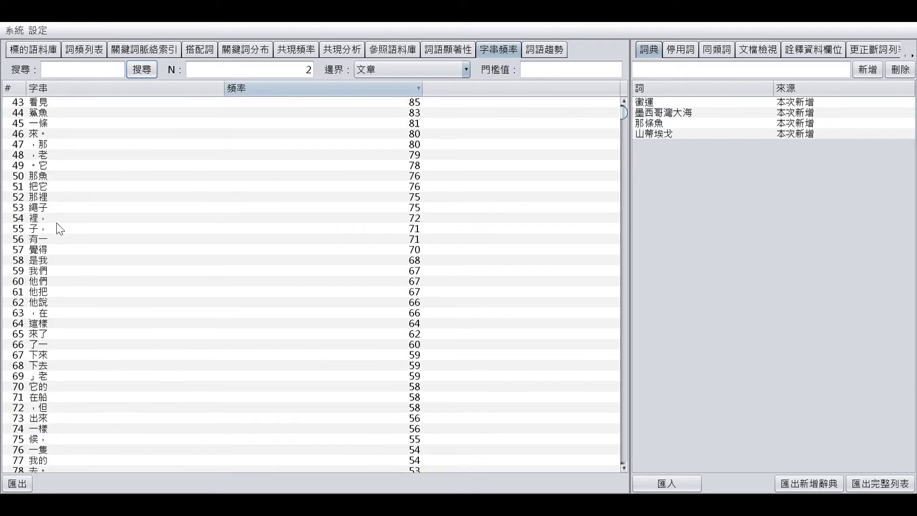
{"action": "scroll", "coordinate": [61, 230], "scroll_direction": "down", "scroll_amount": 9}
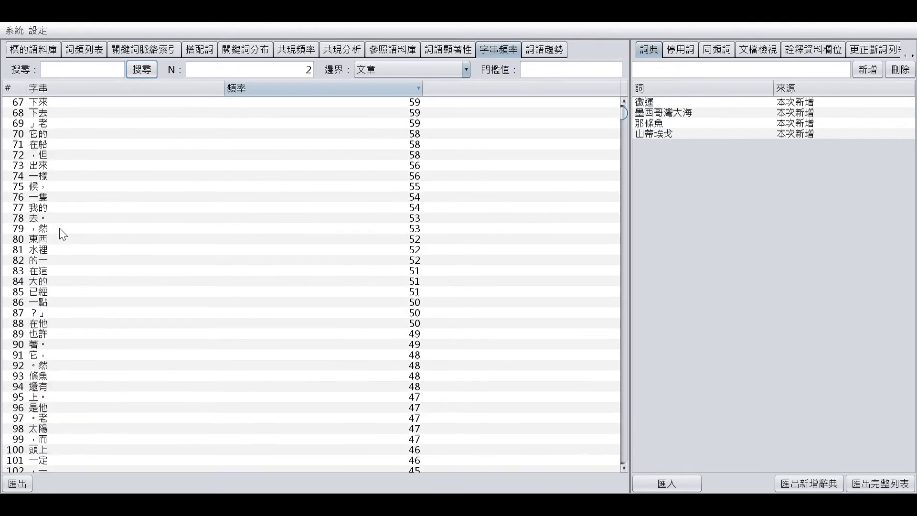
{"action": "scroll", "coordinate": [69, 241], "scroll_direction": "down", "scroll_amount": 10}
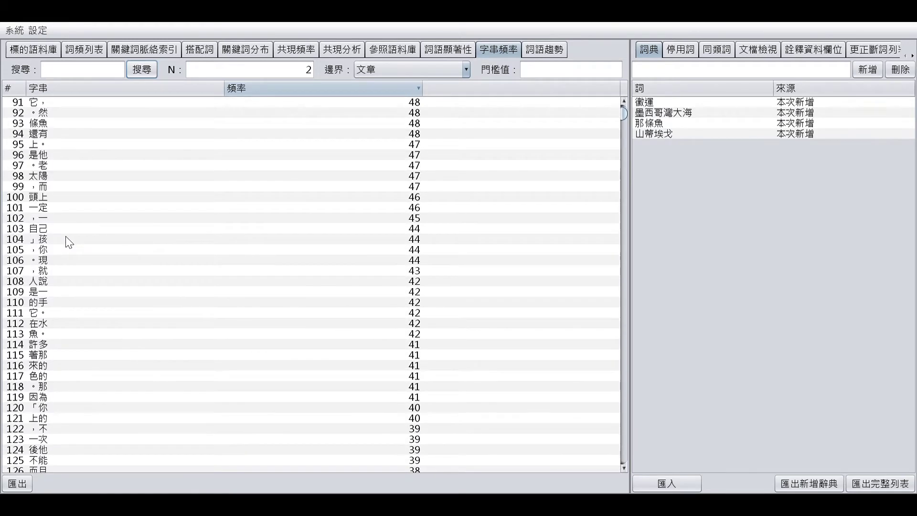
{"action": "scroll", "coordinate": [70, 244], "scroll_direction": "down", "scroll_amount": 6}
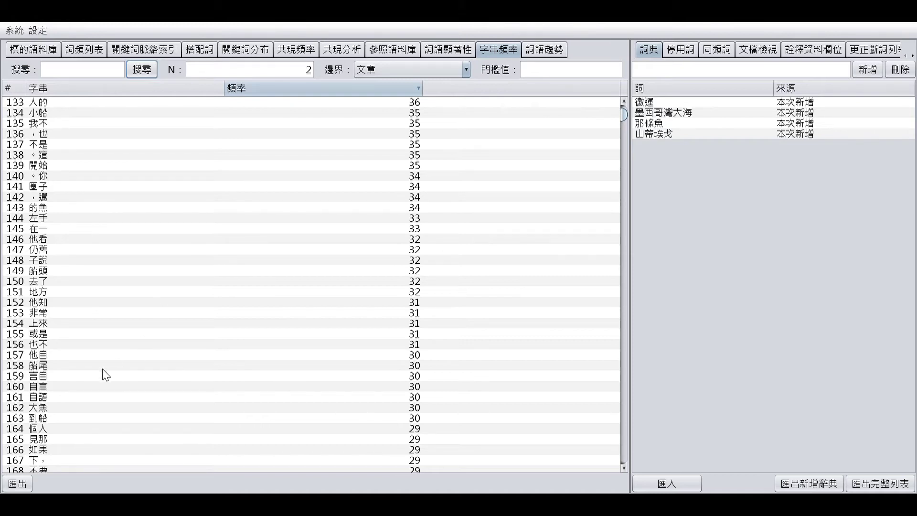
{"action": "scroll", "coordinate": [83, 410], "scroll_direction": "down", "scroll_amount": 10}
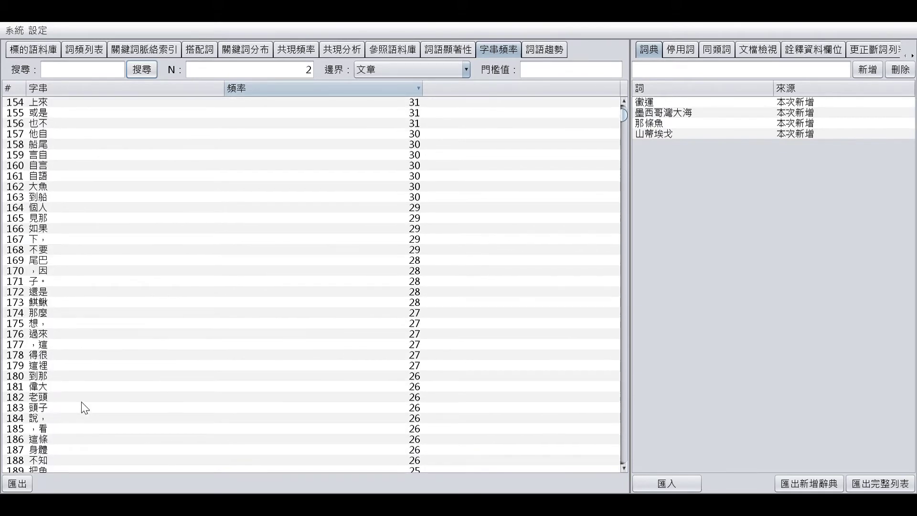
{"action": "scroll", "coordinate": [83, 409], "scroll_direction": "down", "scroll_amount": 3}
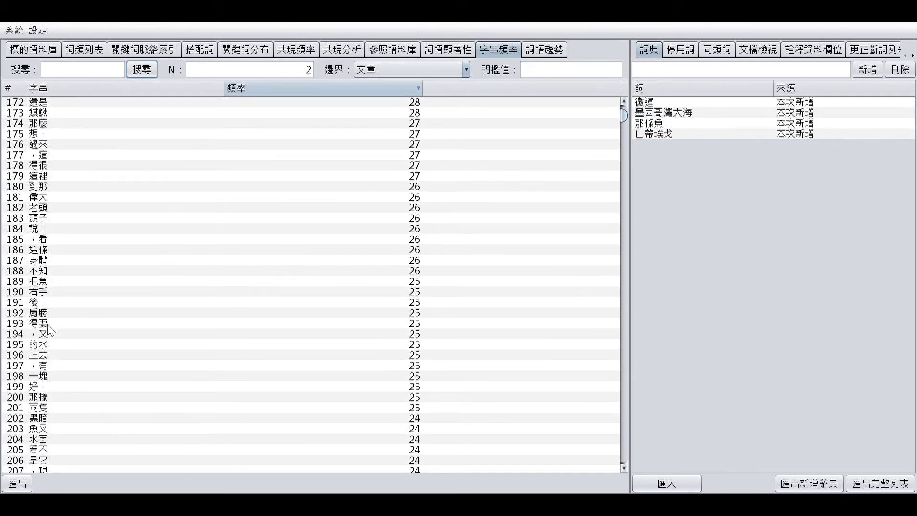
{"action": "scroll", "coordinate": [42, 318], "scroll_direction": "down", "scroll_amount": 3}
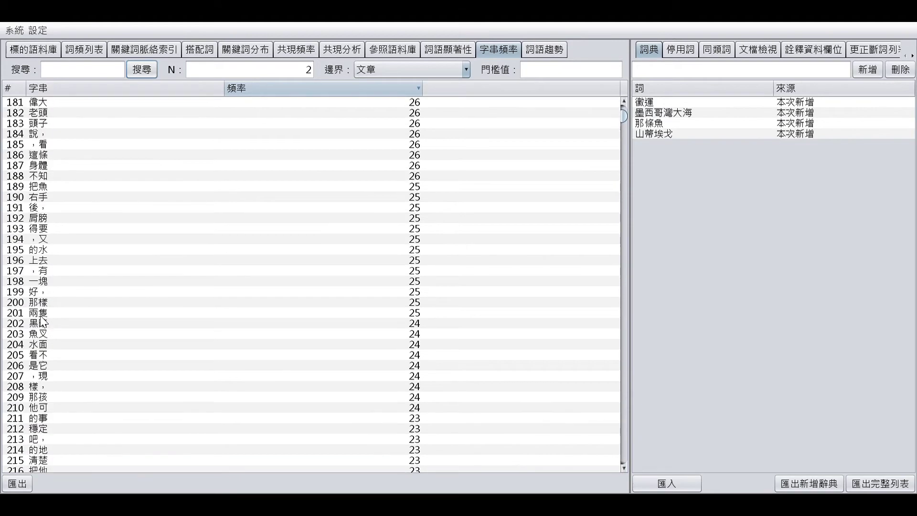
{"action": "scroll", "coordinate": [43, 318], "scroll_direction": "up", "scroll_amount": 5}
{"action": "scroll", "coordinate": [45, 313], "scroll_direction": "up", "scroll_amount": 20}
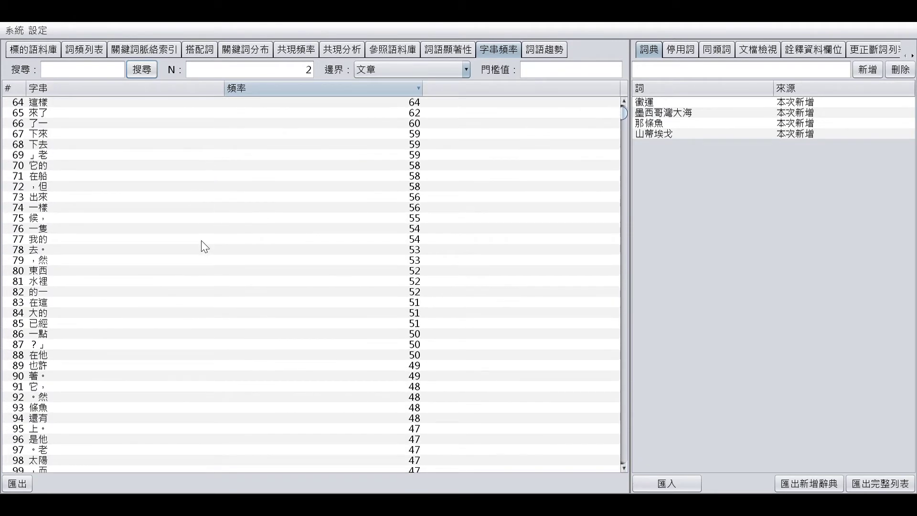
{"action": "scroll", "coordinate": [202, 238], "scroll_direction": "up", "scroll_amount": 1}
{"action": "scroll", "coordinate": [202, 237], "scroll_direction": "down", "scroll_amount": 19}
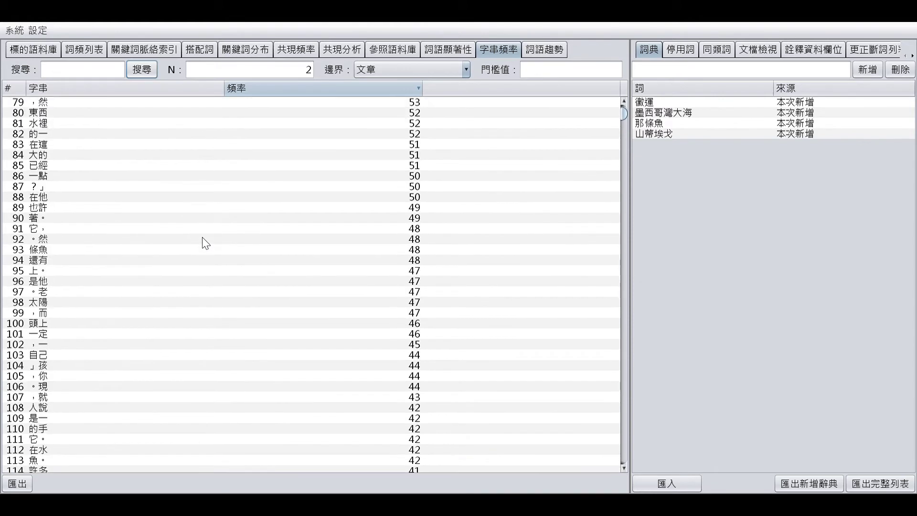
{"action": "scroll", "coordinate": [202, 237], "scroll_direction": "down", "scroll_amount": 3}
{"action": "left_click_drag", "start_coordinate": [624, 112], "coordinate": [621, 142]}
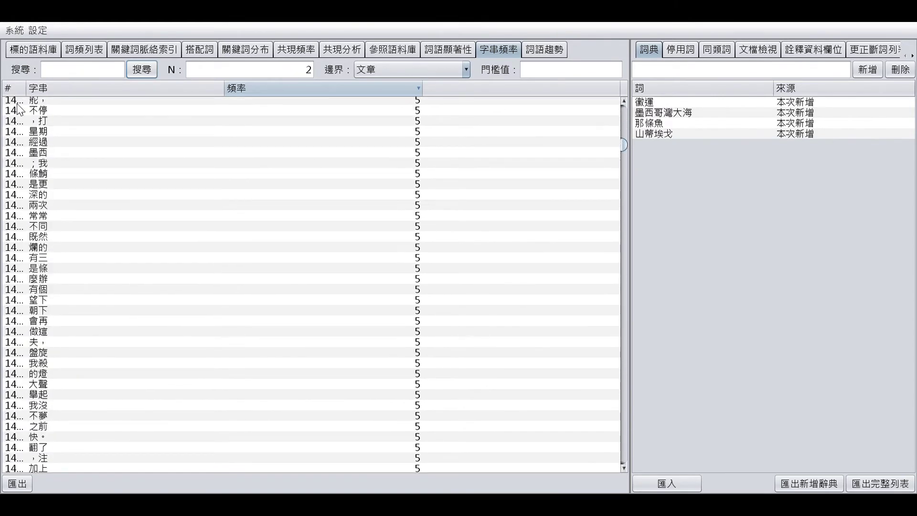
{"action": "scroll", "coordinate": [167, 249], "scroll_direction": "up", "scroll_amount": 6}
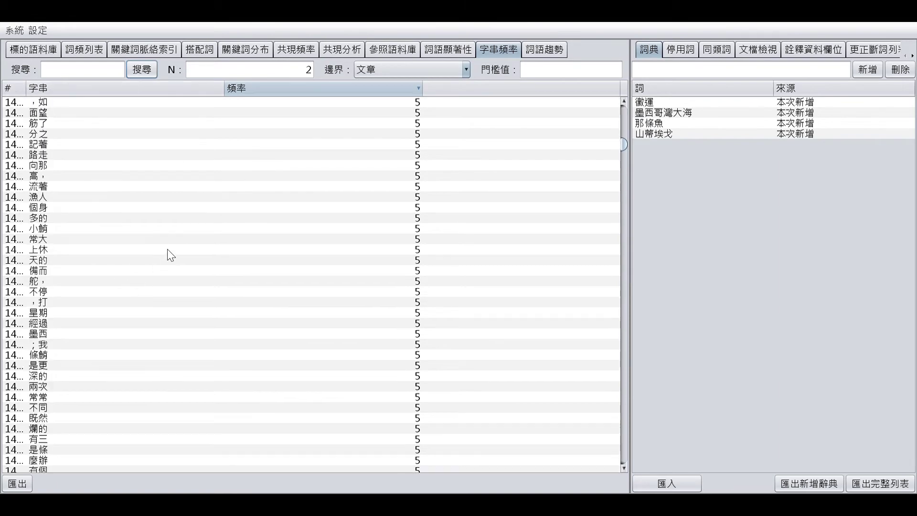
{"action": "left_click_drag", "start_coordinate": [624, 144], "coordinate": [624, 109]}
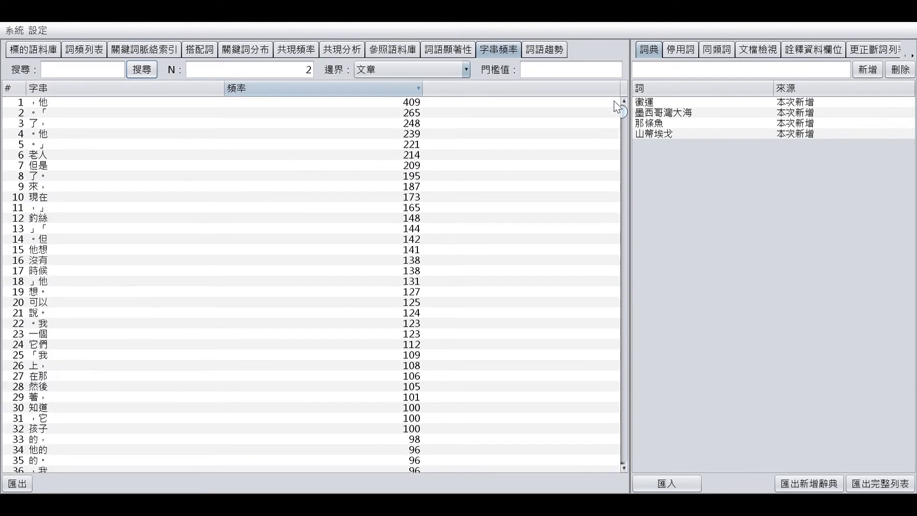
Rerun the string-frequency search with N set to 4 to find idioms, and select 自言自語 in the results
{"action": "double_click", "coordinate": [308, 70]}
{"action": "type", "text": "4"}
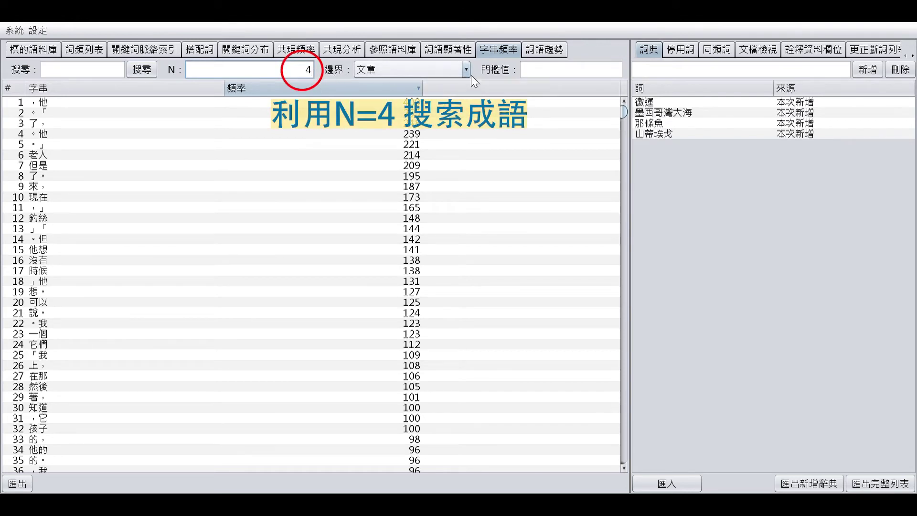
{"action": "left_click", "coordinate": [140, 70]}
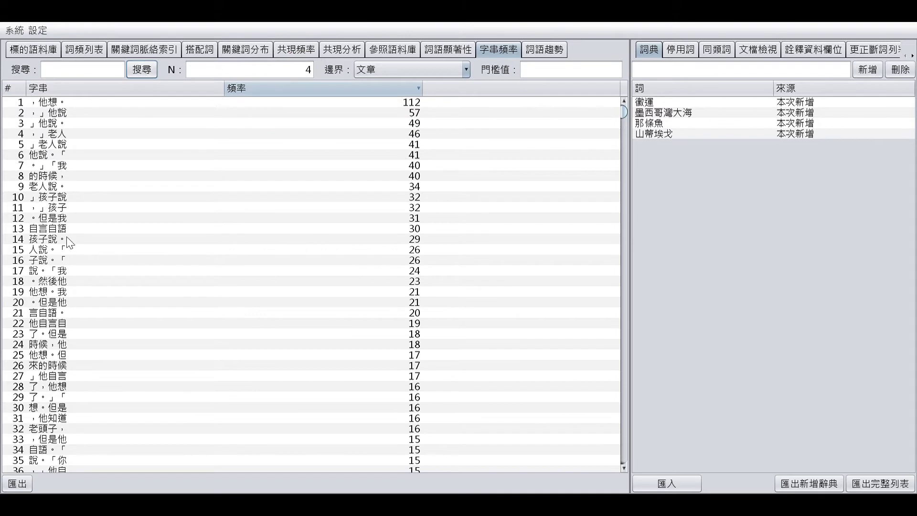
{"action": "left_click", "coordinate": [54, 231]}
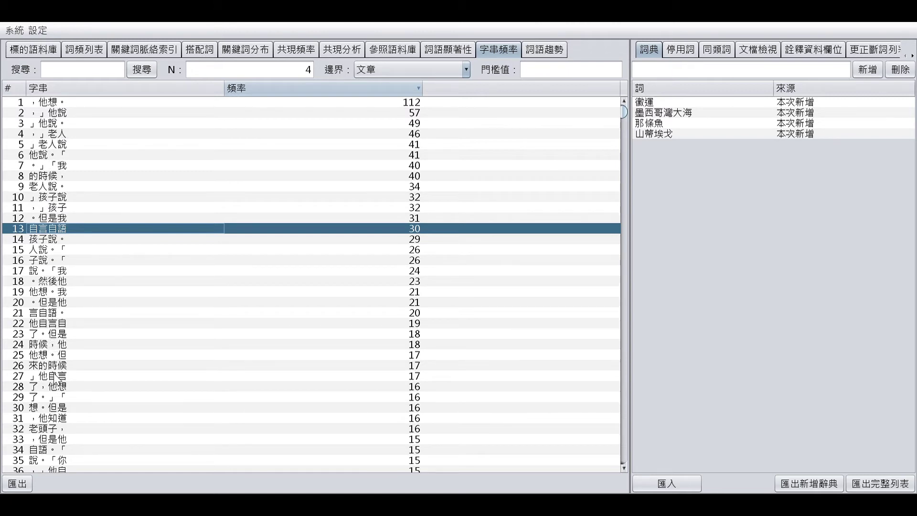
{"action": "scroll", "coordinate": [55, 380], "scroll_direction": "down", "scroll_amount": 6}
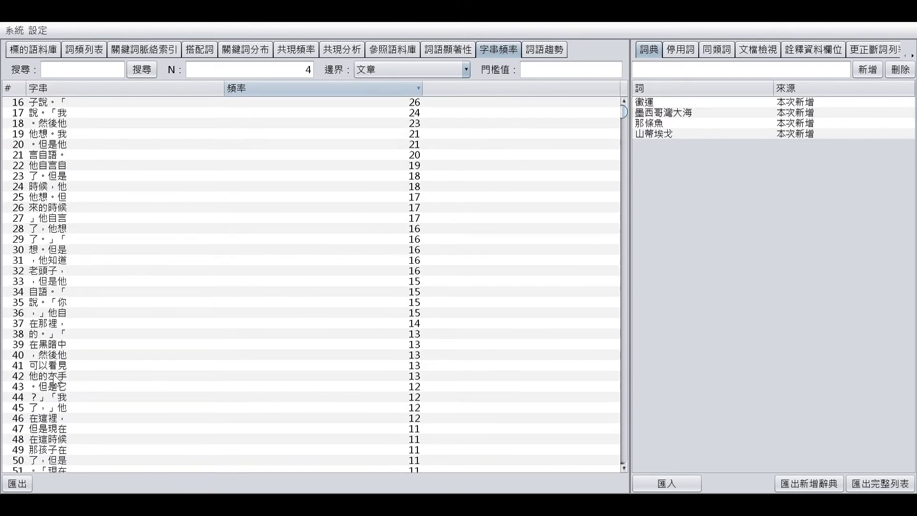
Examine the four-character string list for idioms, return to its most frequent entries and export the list
{"action": "scroll", "coordinate": [55, 380], "scroll_direction": "down", "scroll_amount": 5}
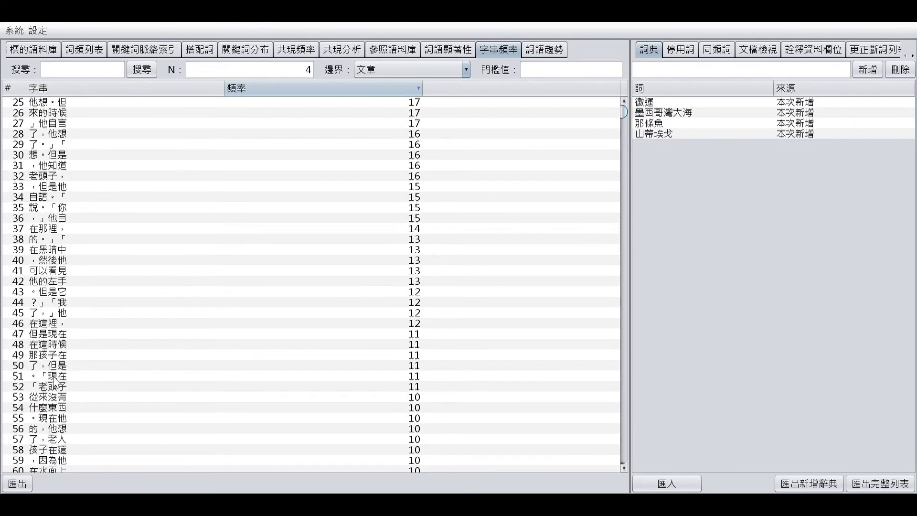
{"action": "scroll", "coordinate": [53, 380], "scroll_direction": "down", "scroll_amount": 3}
{"action": "scroll", "coordinate": [55, 380], "scroll_direction": "down", "scroll_amount": 10}
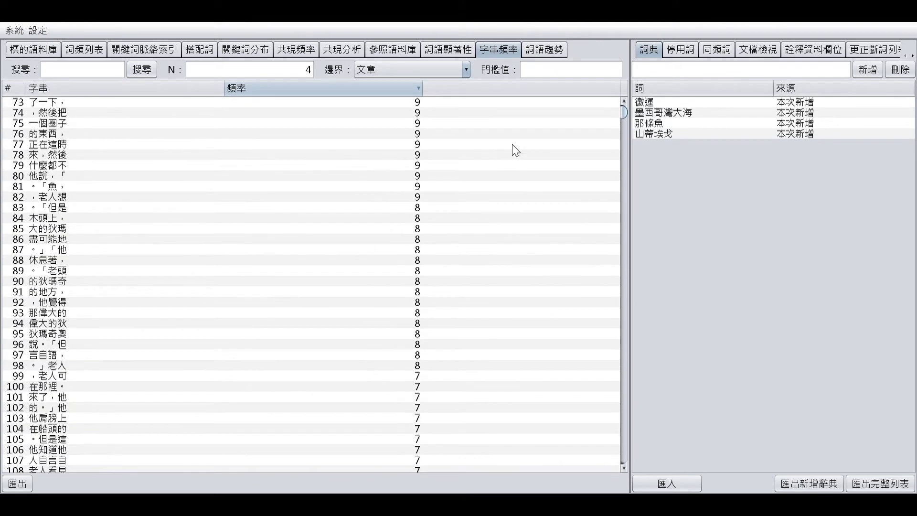
{"action": "left_click_drag", "start_coordinate": [622, 110], "coordinate": [617, 91]}
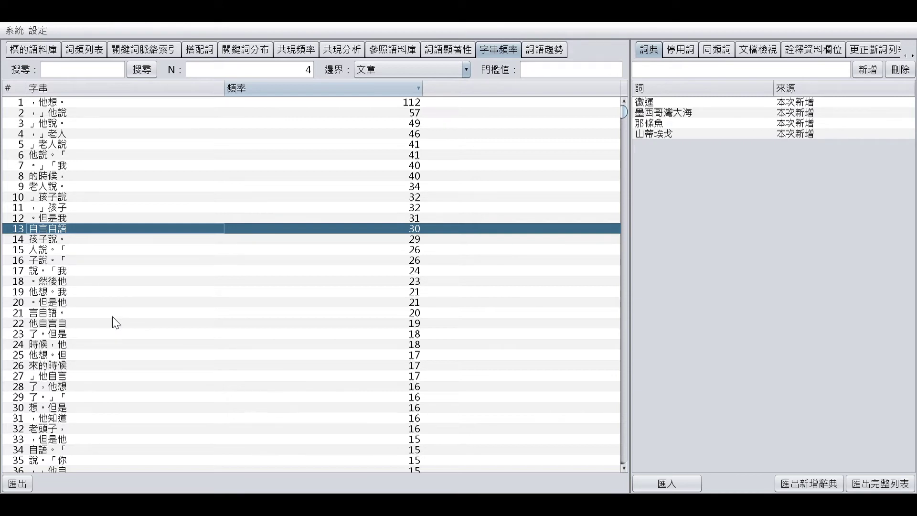
{"action": "left_click", "coordinate": [23, 484]}
Import 老人與海（楊照）.docx into the reference corpus (參照語料庫), with segmentation set to long words first (長詞優先)
{"action": "left_click", "coordinate": [342, 49]}
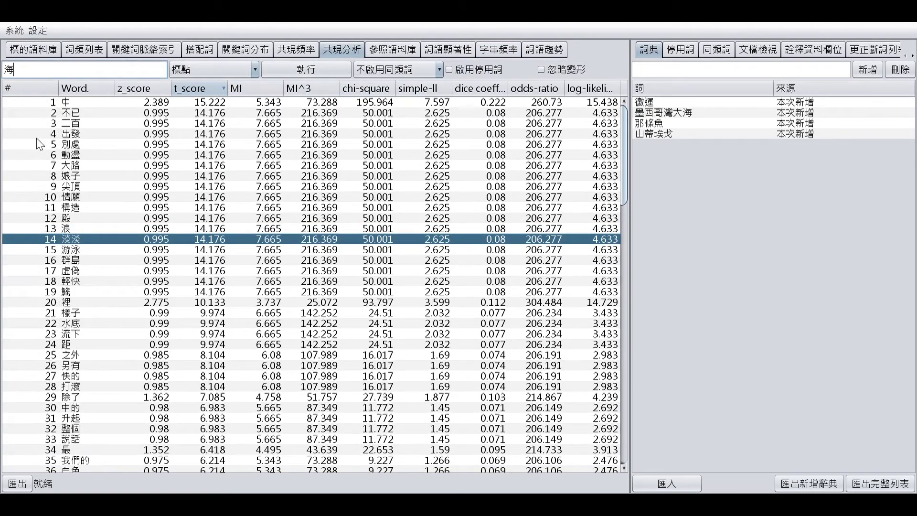
{"action": "left_click", "coordinate": [440, 52]}
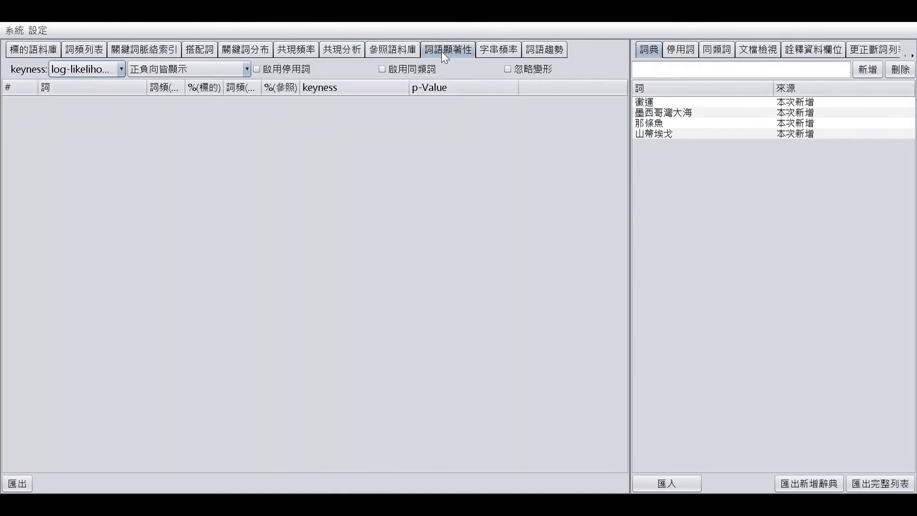
{"action": "left_click", "coordinate": [385, 48]}
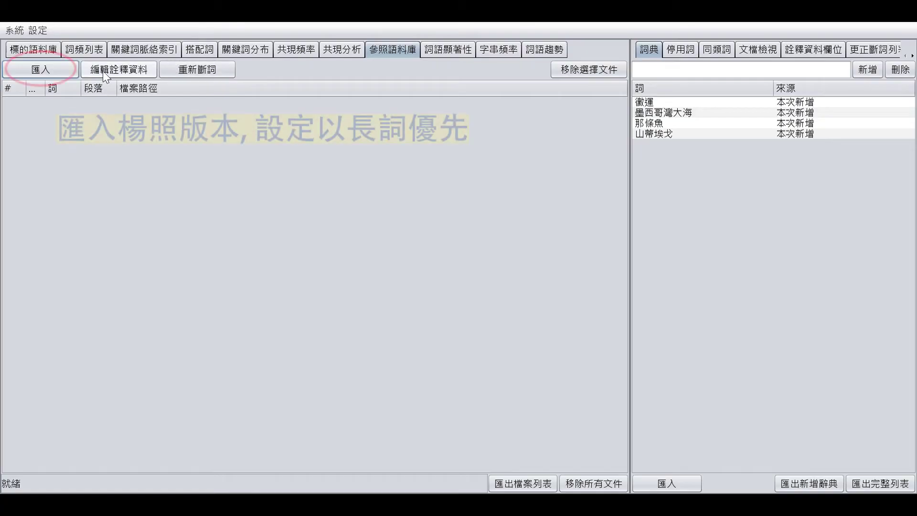
{"action": "left_click", "coordinate": [55, 74]}
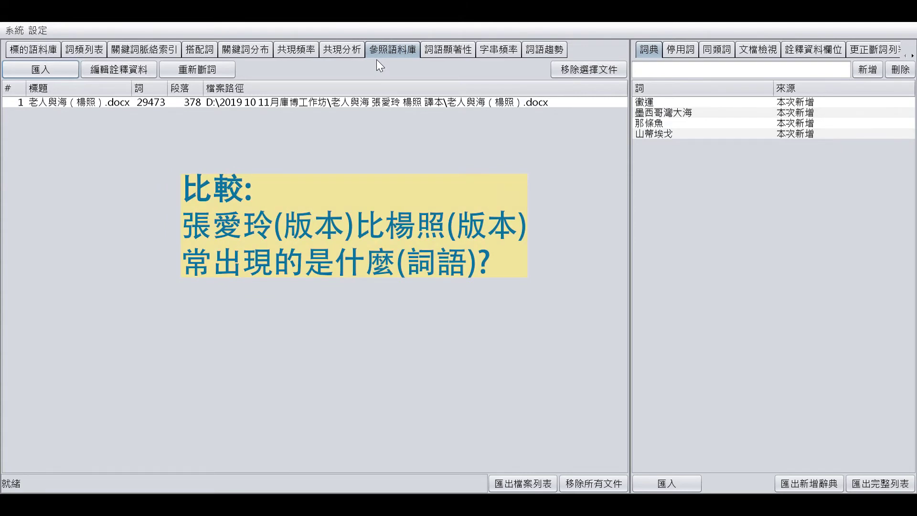
Compare the two translations by log-likelihood keyness (詞語顯著性), leaving stop words disabled and showing only positive keywords (只顯示正向)
{"action": "left_click", "coordinate": [447, 50]}
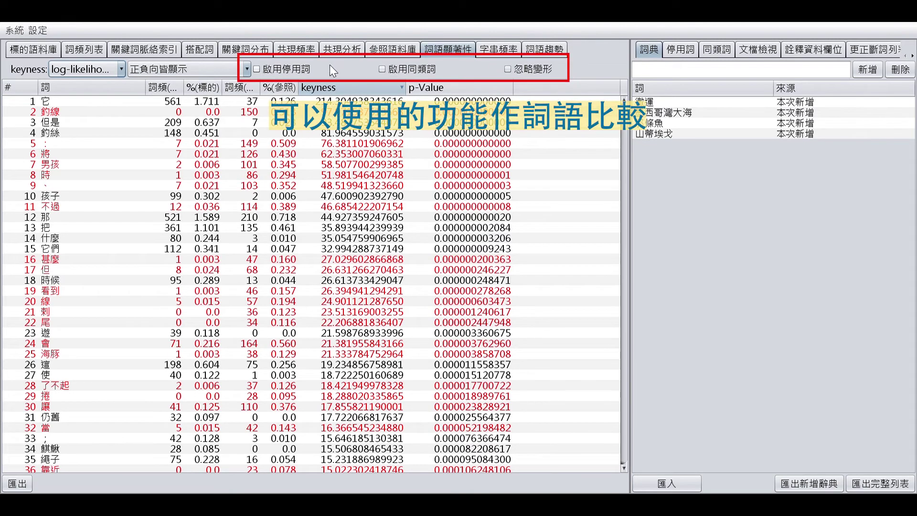
{"action": "left_click", "coordinate": [269, 71]}
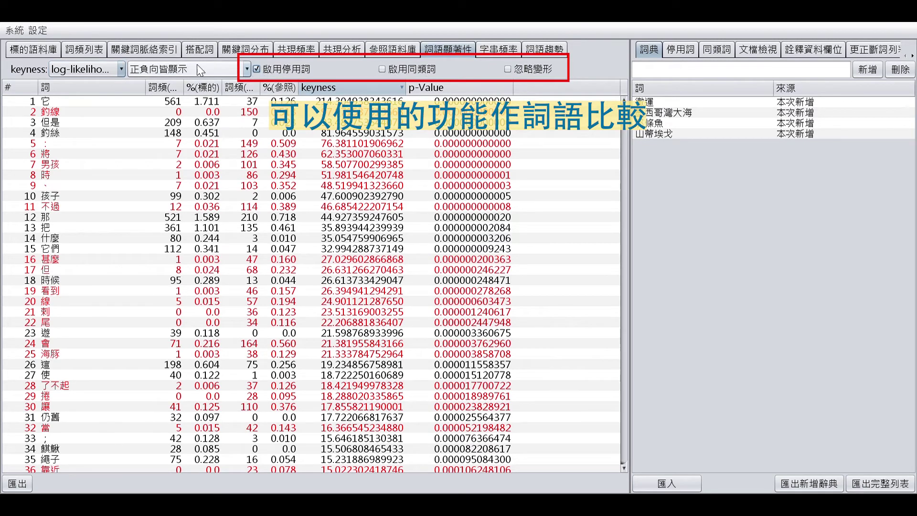
{"action": "left_click", "coordinate": [258, 70]}
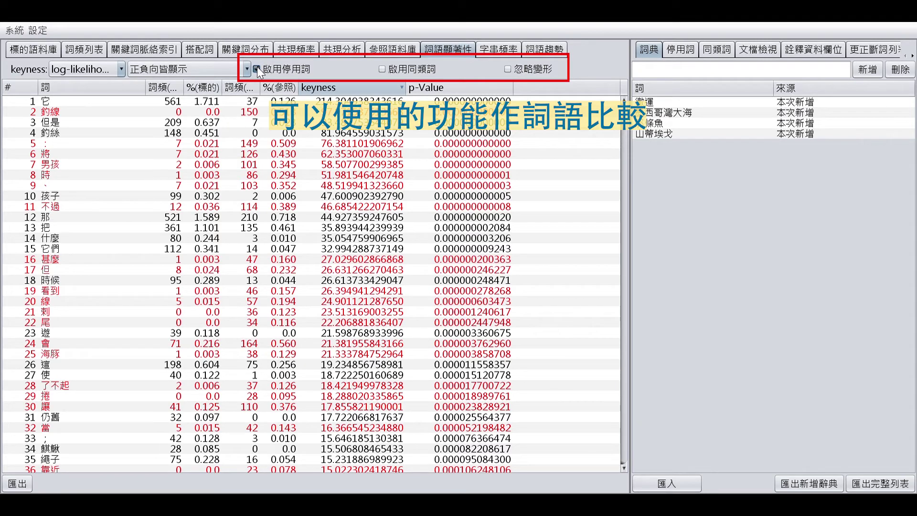
{"action": "left_click", "coordinate": [227, 69]}
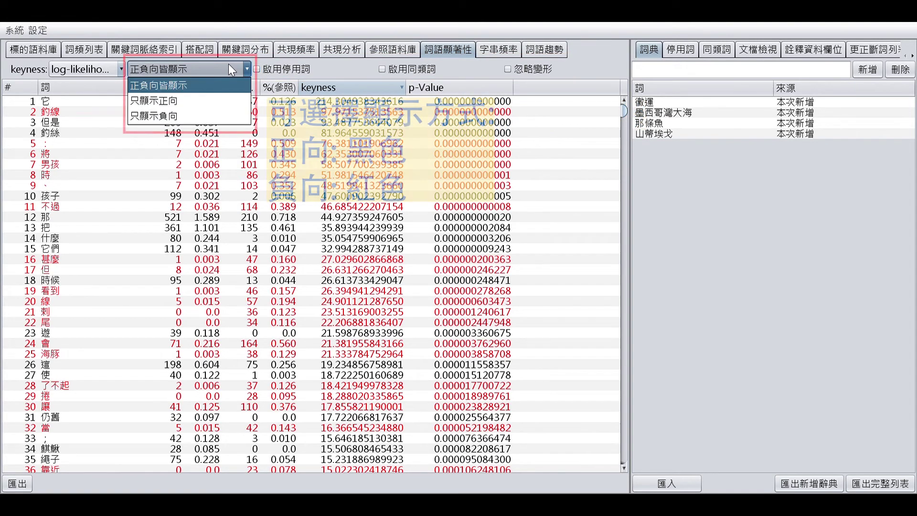
{"action": "left_click", "coordinate": [214, 101]}
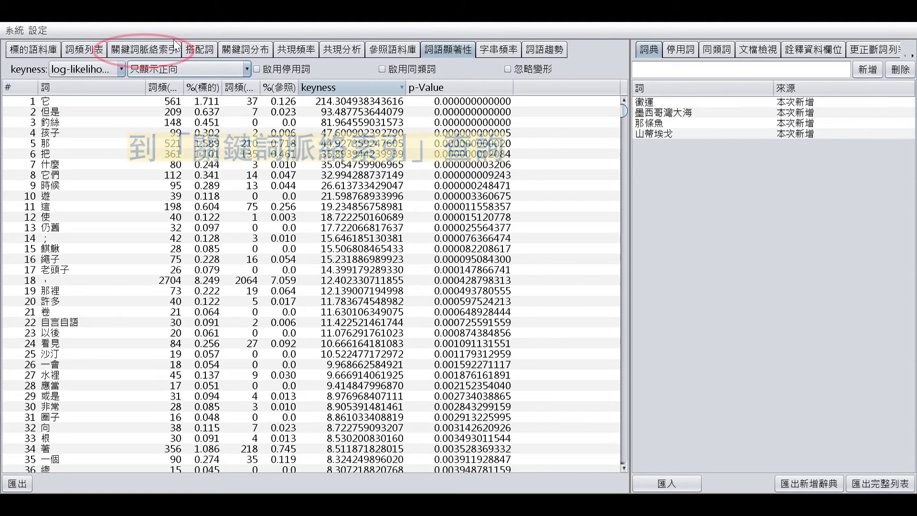
Run a keyword-in-context search (關鍵詞脈絡索引) for the semicolon ；
{"action": "left_click", "coordinate": [145, 50]}
{"action": "key", "text": "BackSpace"}
{"action": "type", "text": ";"}
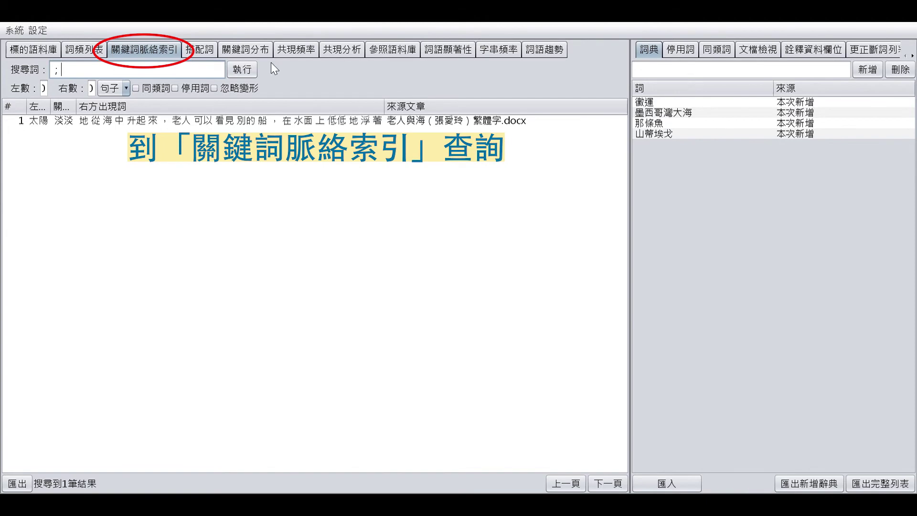
{"action": "left_click", "coordinate": [248, 67]}
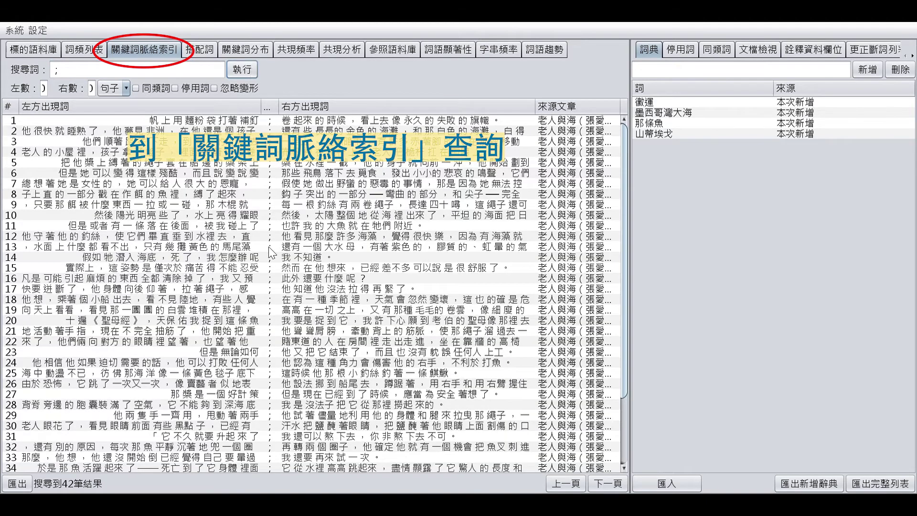
Return to the keyness comparison and add a related-word category (同類詞) named 他類, with words including 這, 那, 其 and 此
{"action": "left_click", "coordinate": [441, 52]}
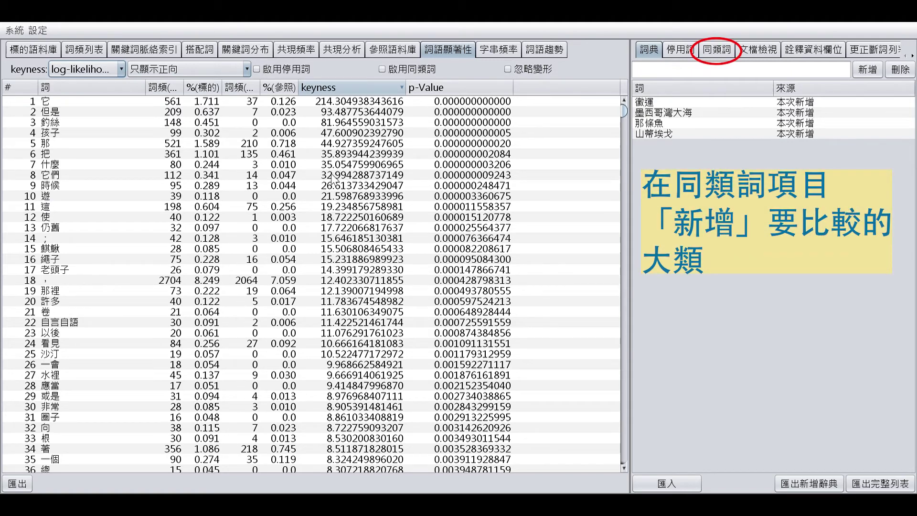
{"action": "left_click", "coordinate": [717, 53]}
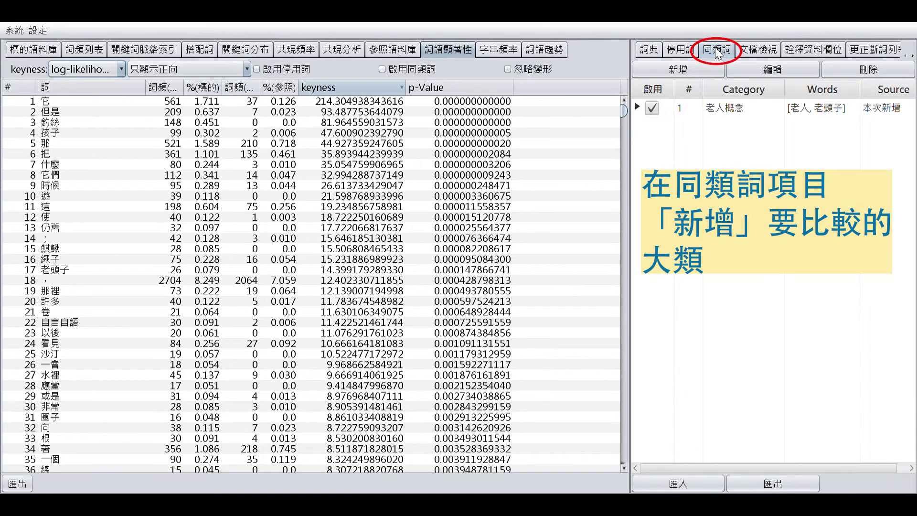
{"action": "left_click", "coordinate": [658, 70]}
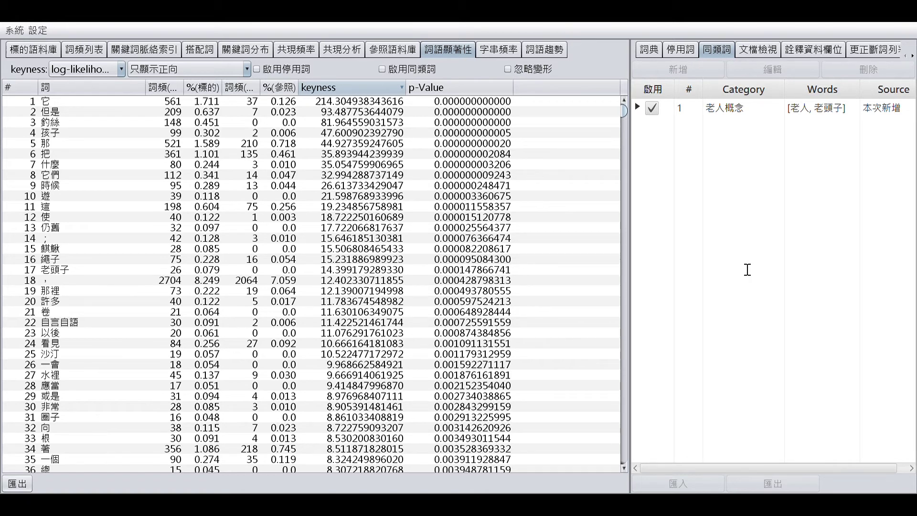
{"action": "left_click", "coordinate": [793, 133]}
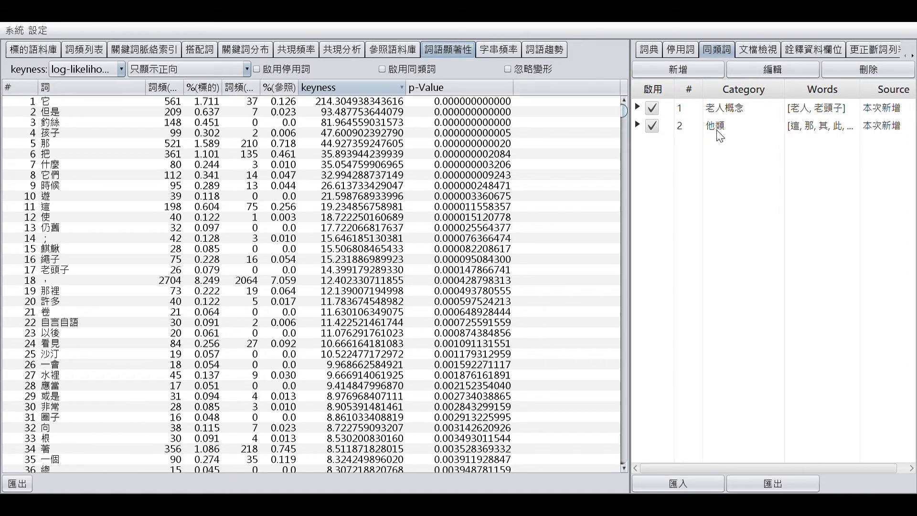